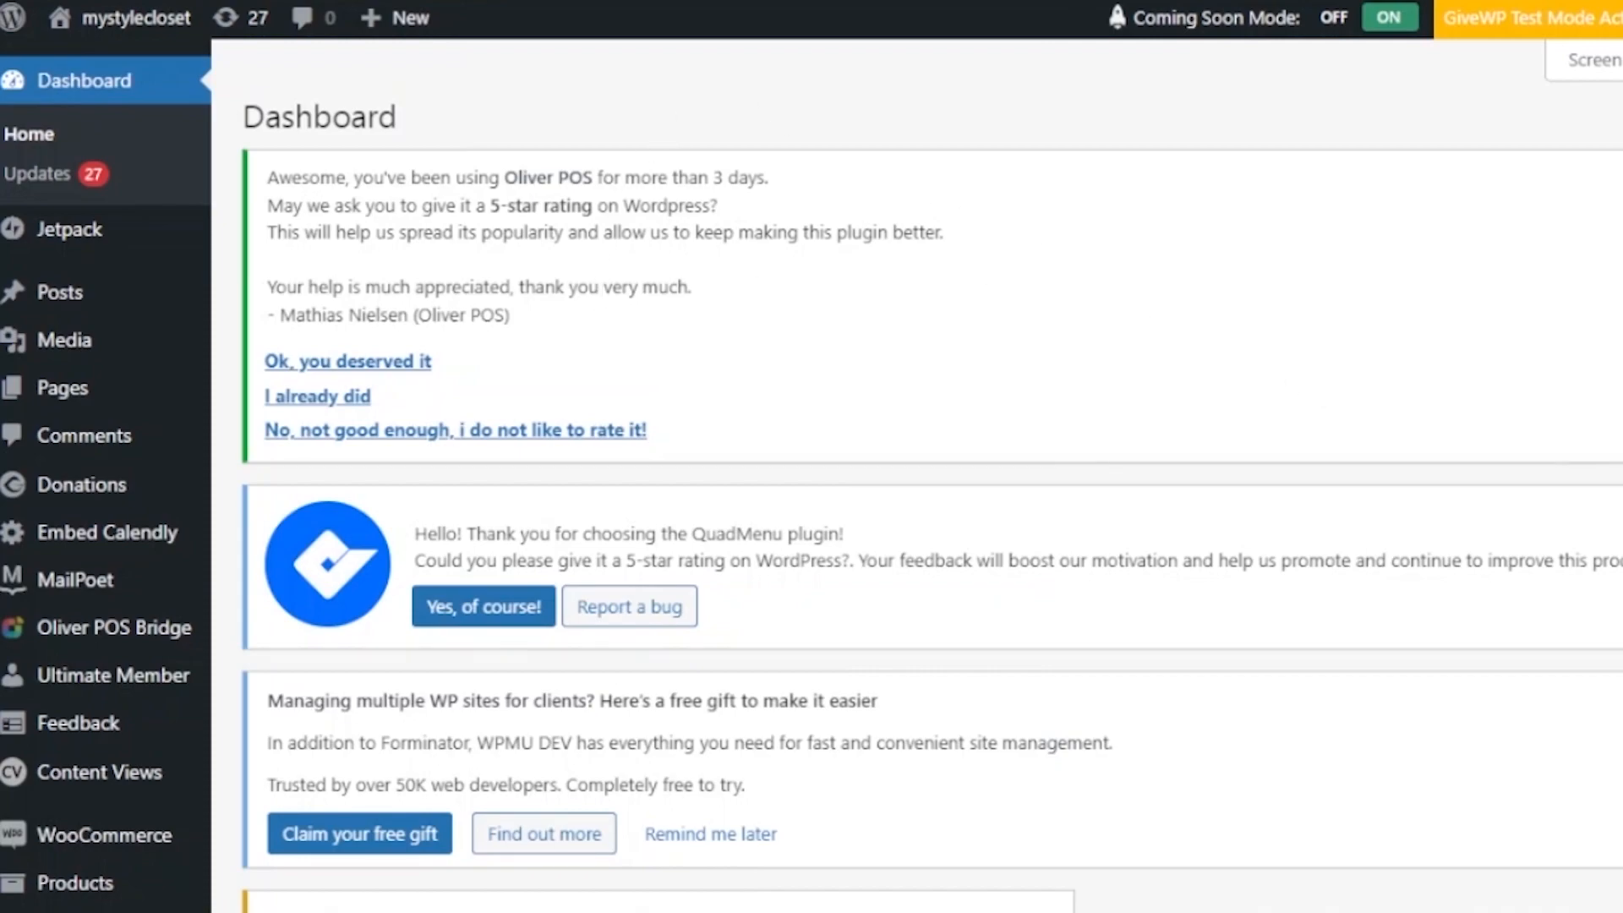
- Go to WooCommerce > Product Fields and confirm the field groups list is empty
{"action": "scroll", "coordinate": [930, 474], "scroll_direction": "down", "scroll_amount": 18}
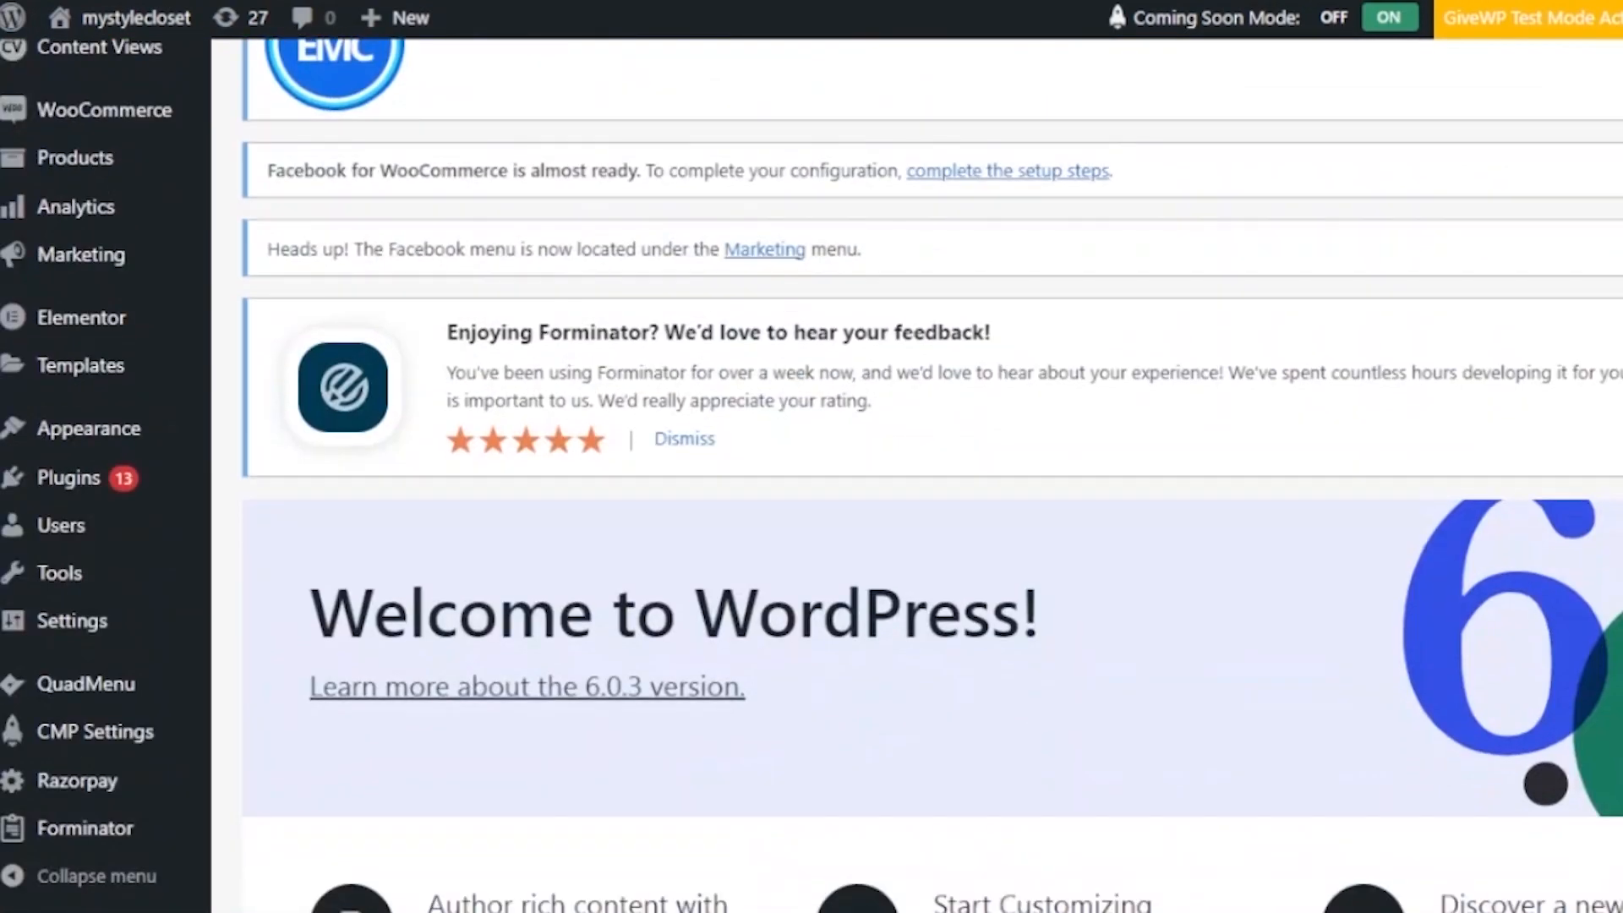
{"action": "scroll", "coordinate": [929, 473], "scroll_direction": "down", "scroll_amount": 15}
{"action": "scroll", "coordinate": [930, 474], "scroll_direction": "up", "scroll_amount": 15}
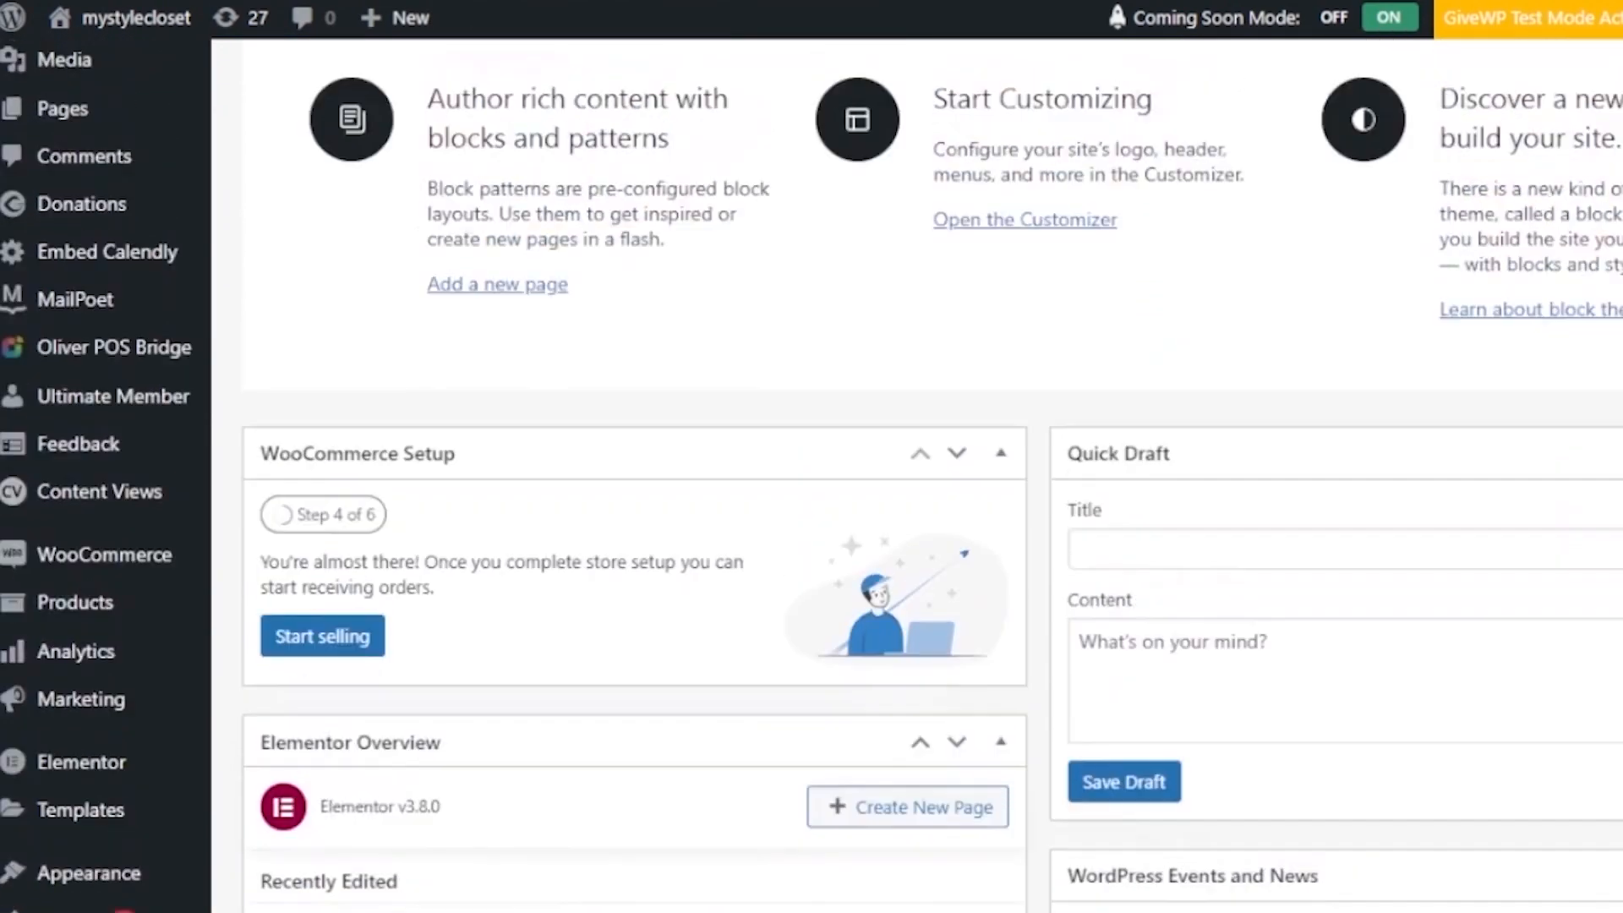
{"action": "scroll", "coordinate": [930, 473], "scroll_direction": "down", "scroll_amount": 1}
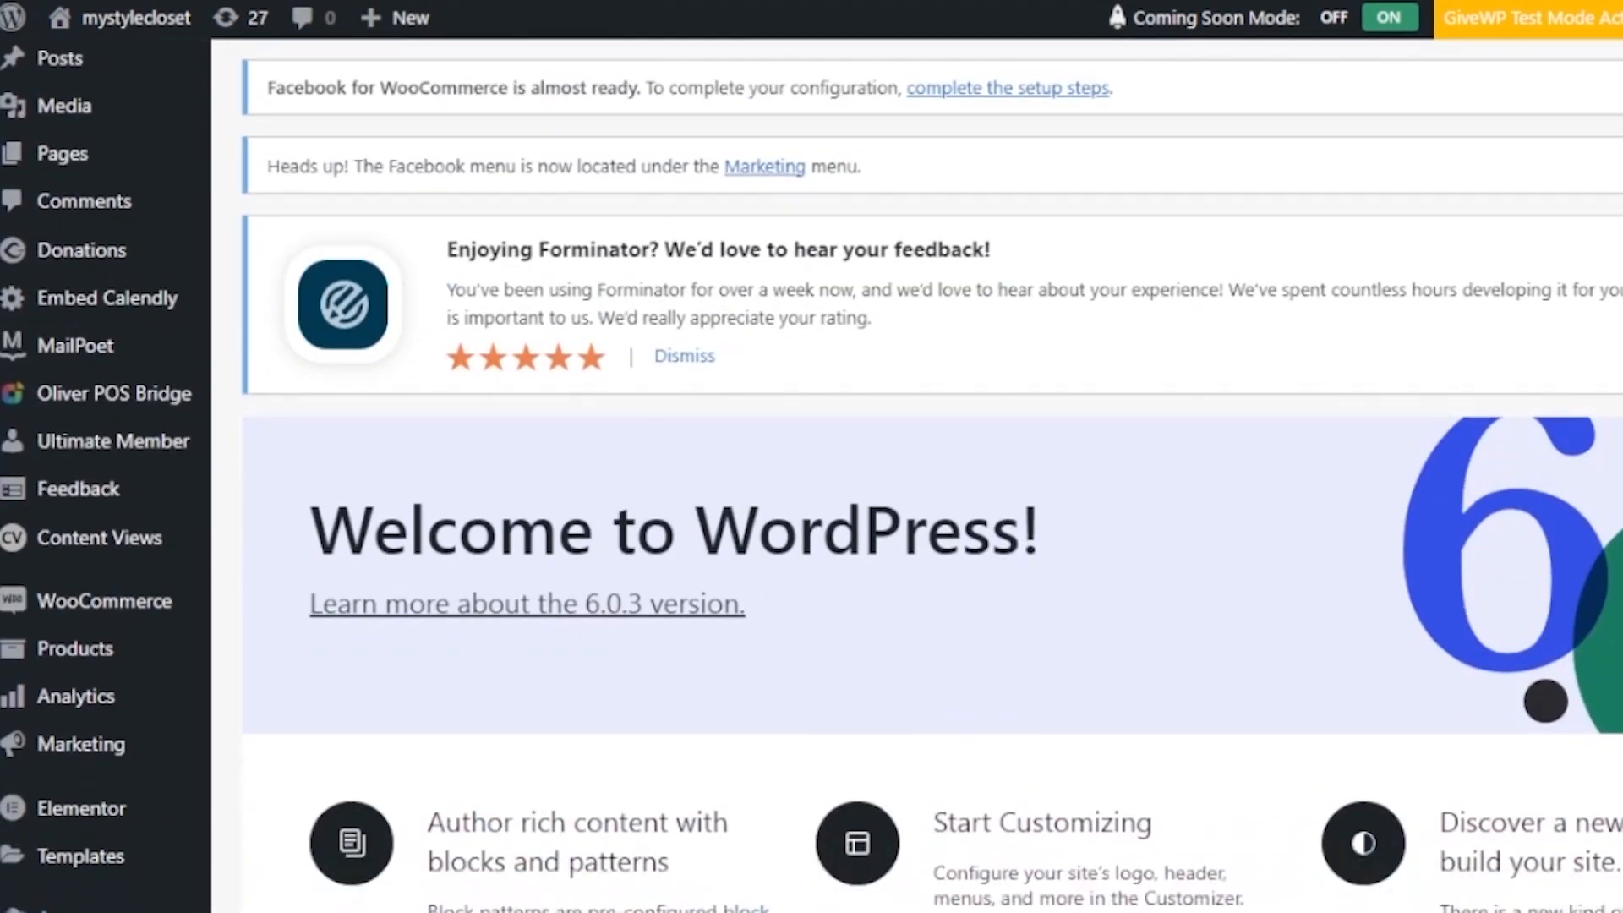
{"action": "scroll", "coordinate": [1363, 91], "scroll_direction": "down", "scroll_amount": 3}
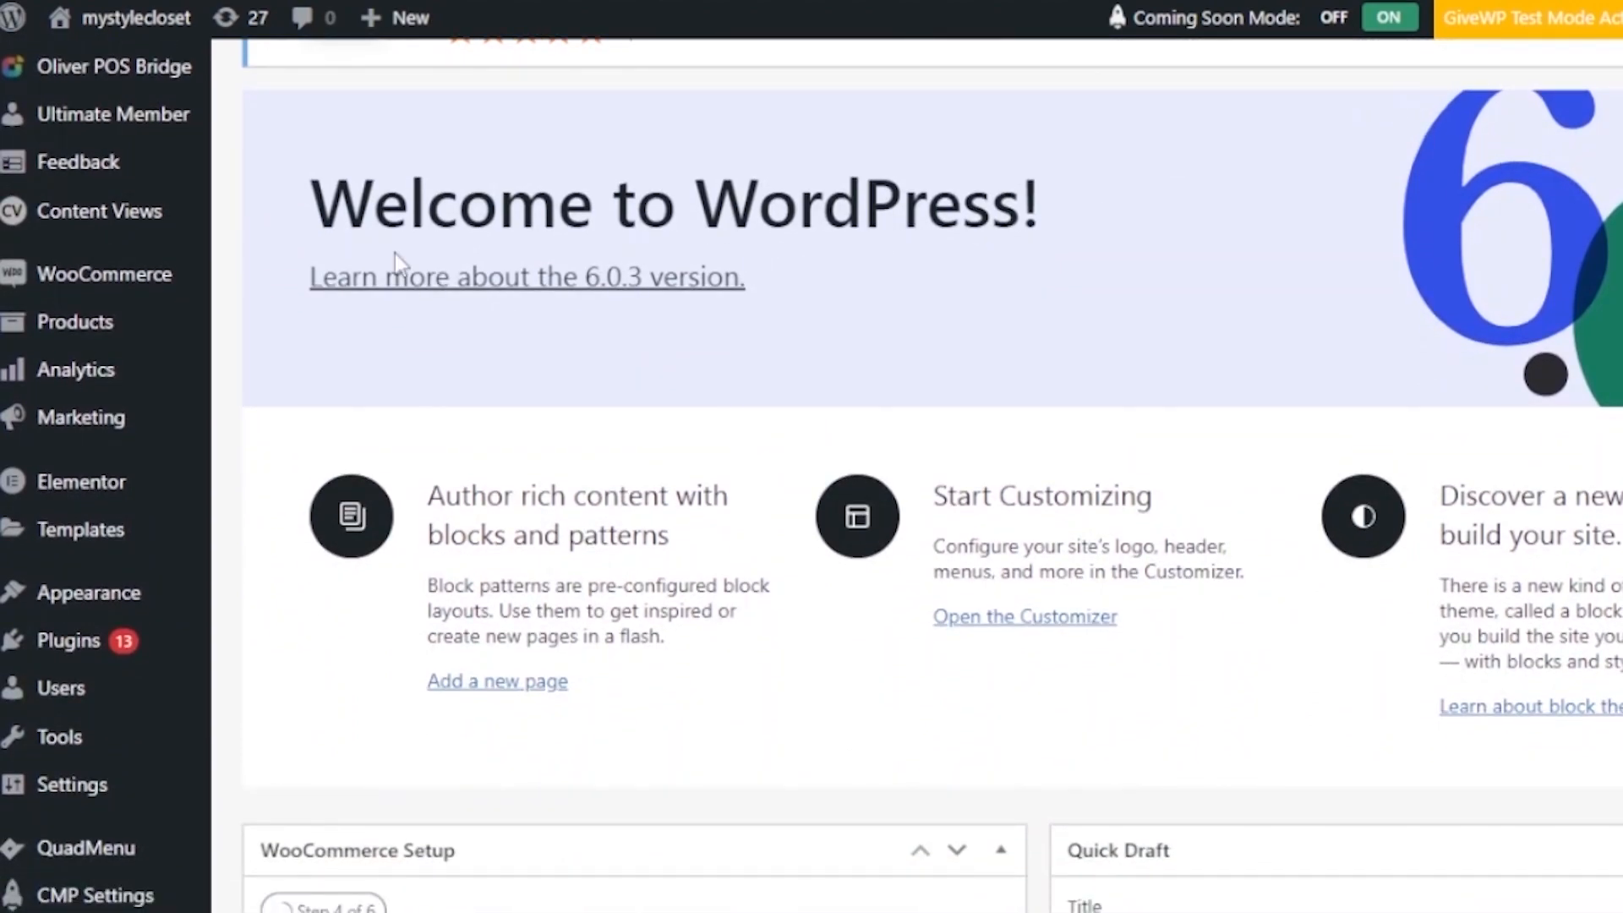
{"action": "mouse_move", "coordinate": [34, 276]}
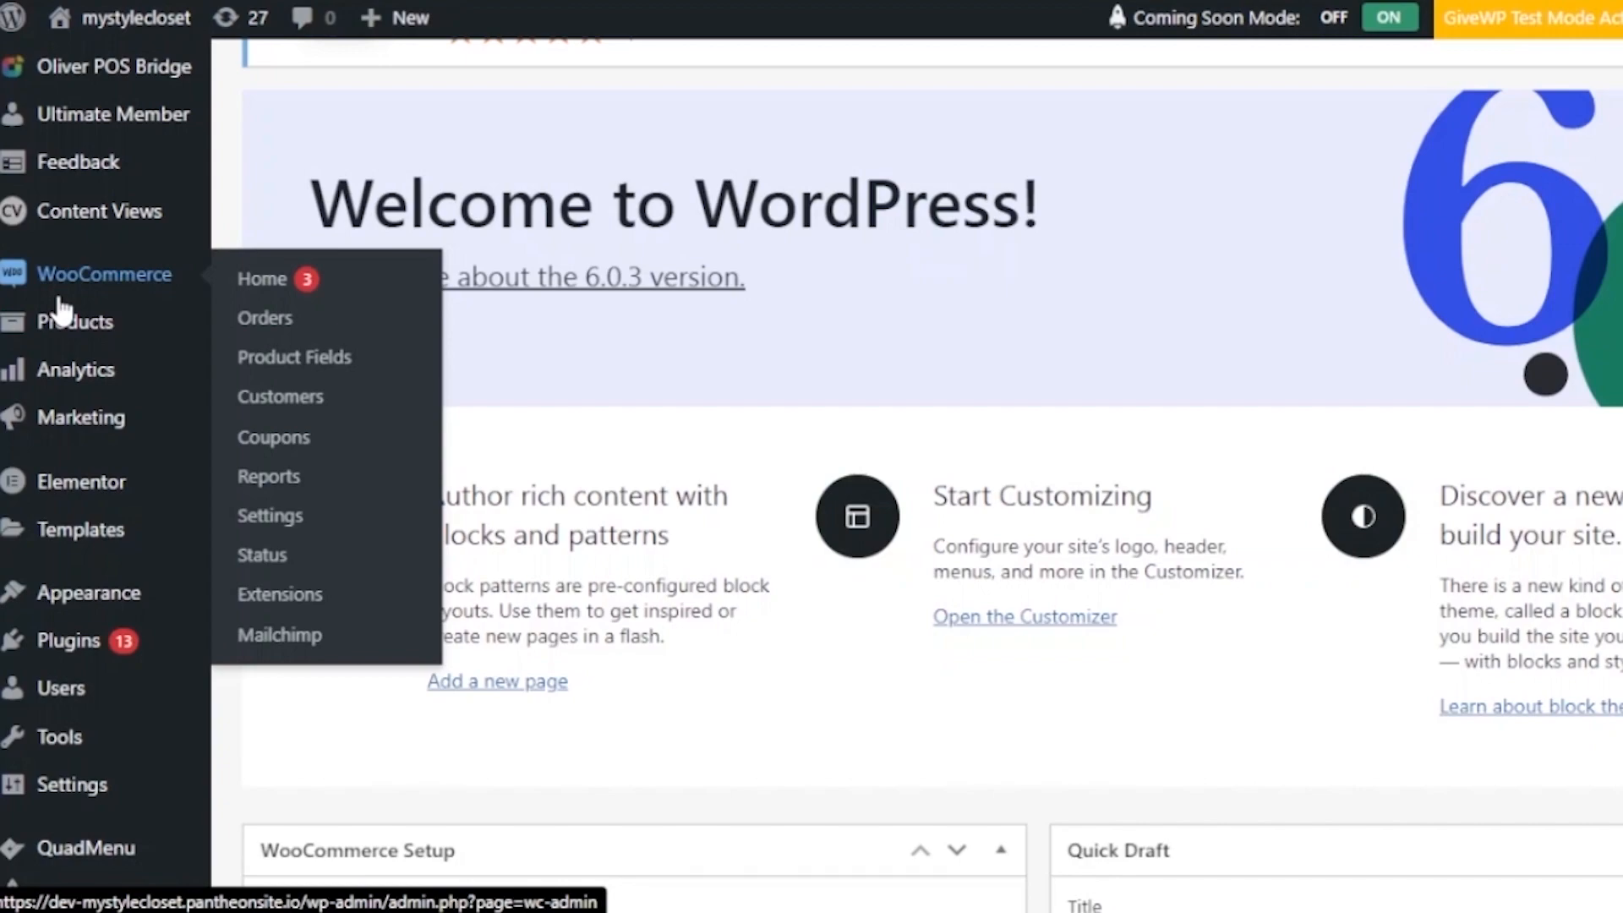
{"action": "mouse_move", "coordinate": [91, 650]}
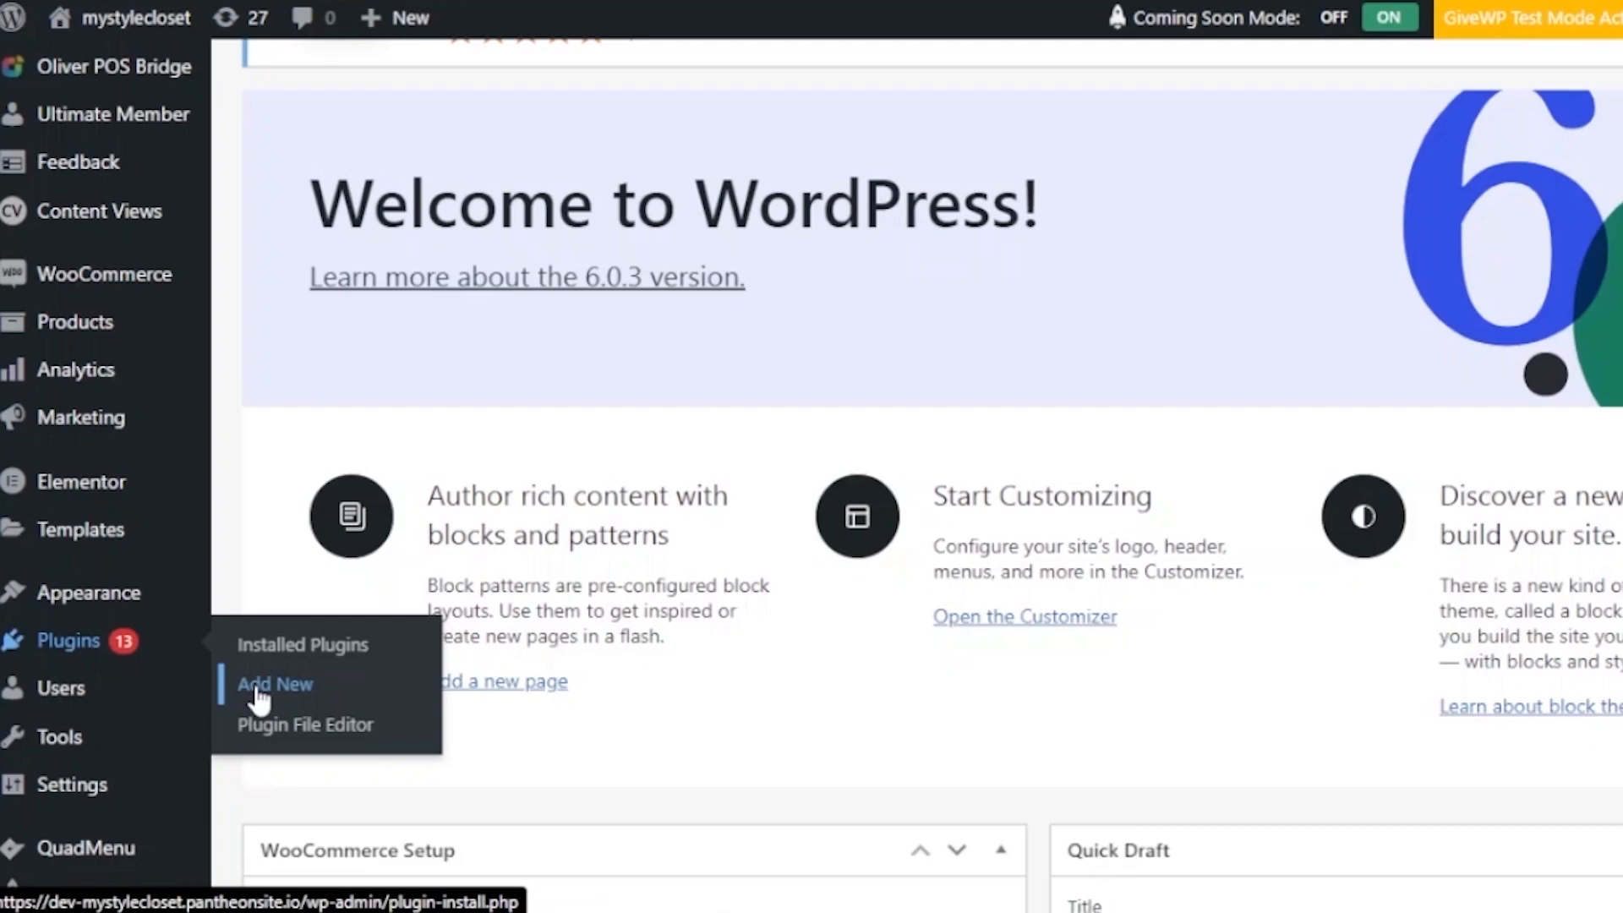
{"action": "mouse_move", "coordinate": [93, 275]}
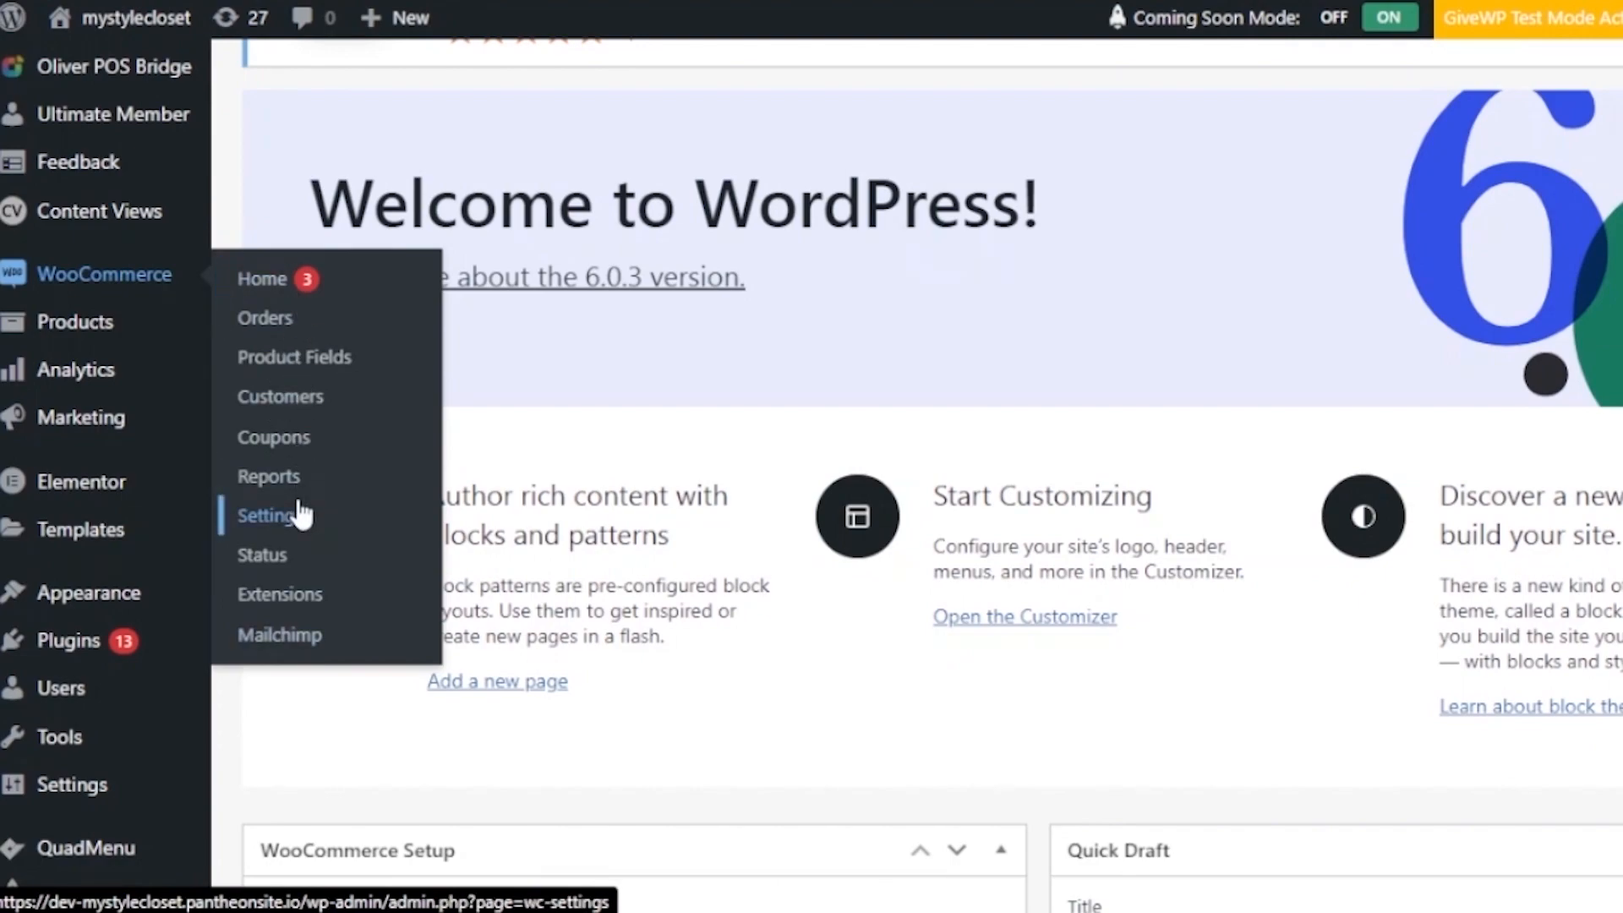
{"action": "left_click", "coordinate": [291, 379]}
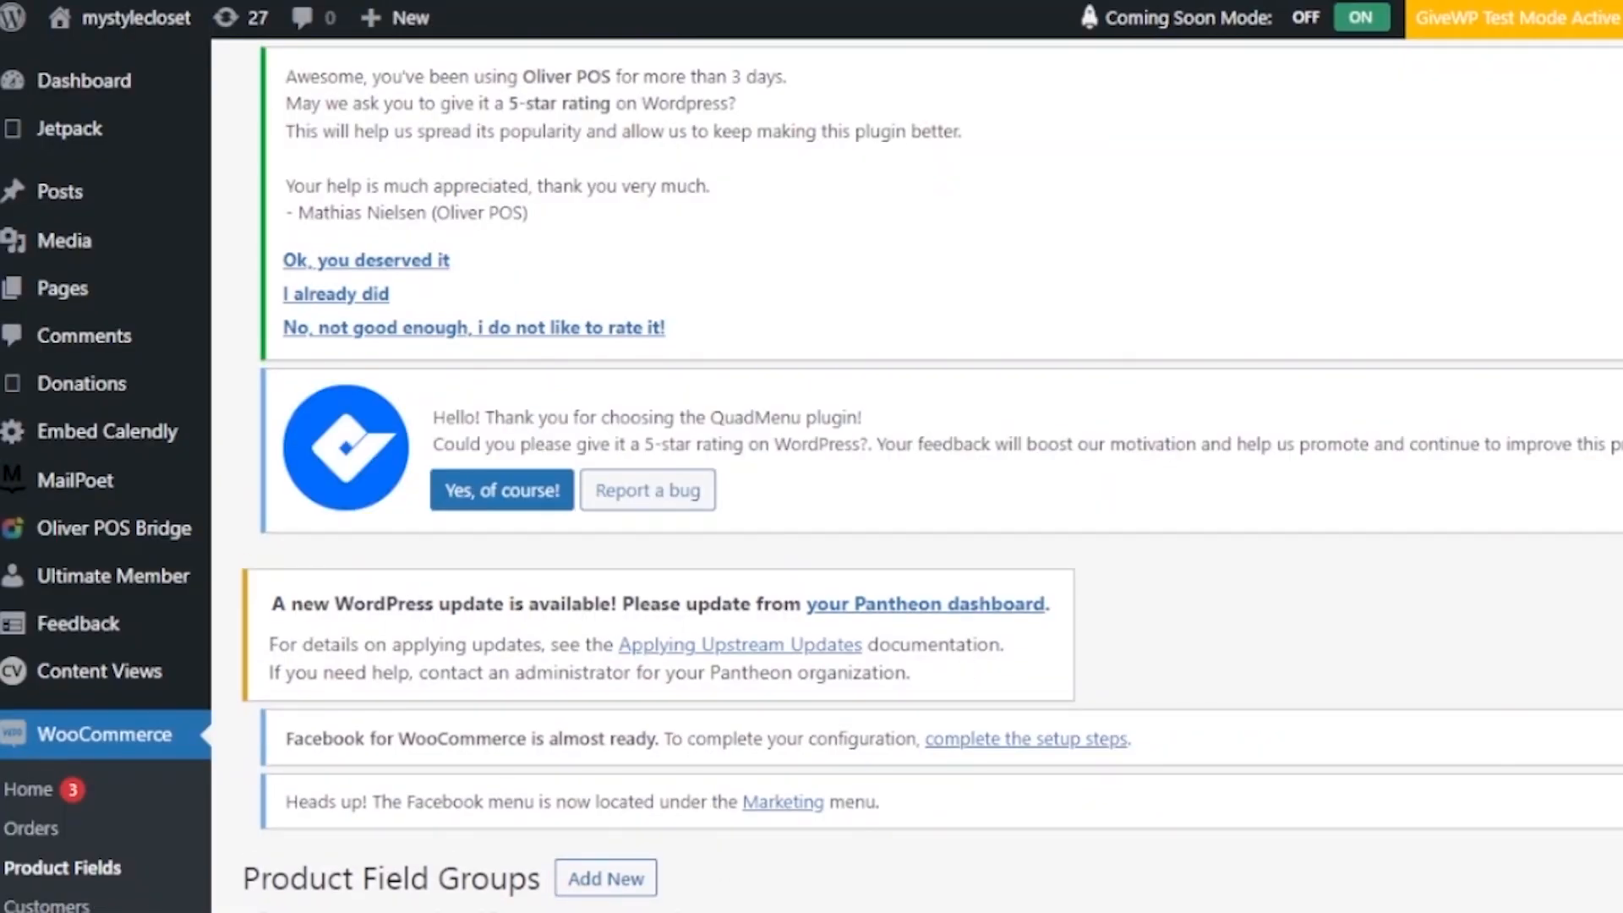
{"action": "scroll", "coordinate": [917, 474], "scroll_direction": "down", "scroll_amount": 8}
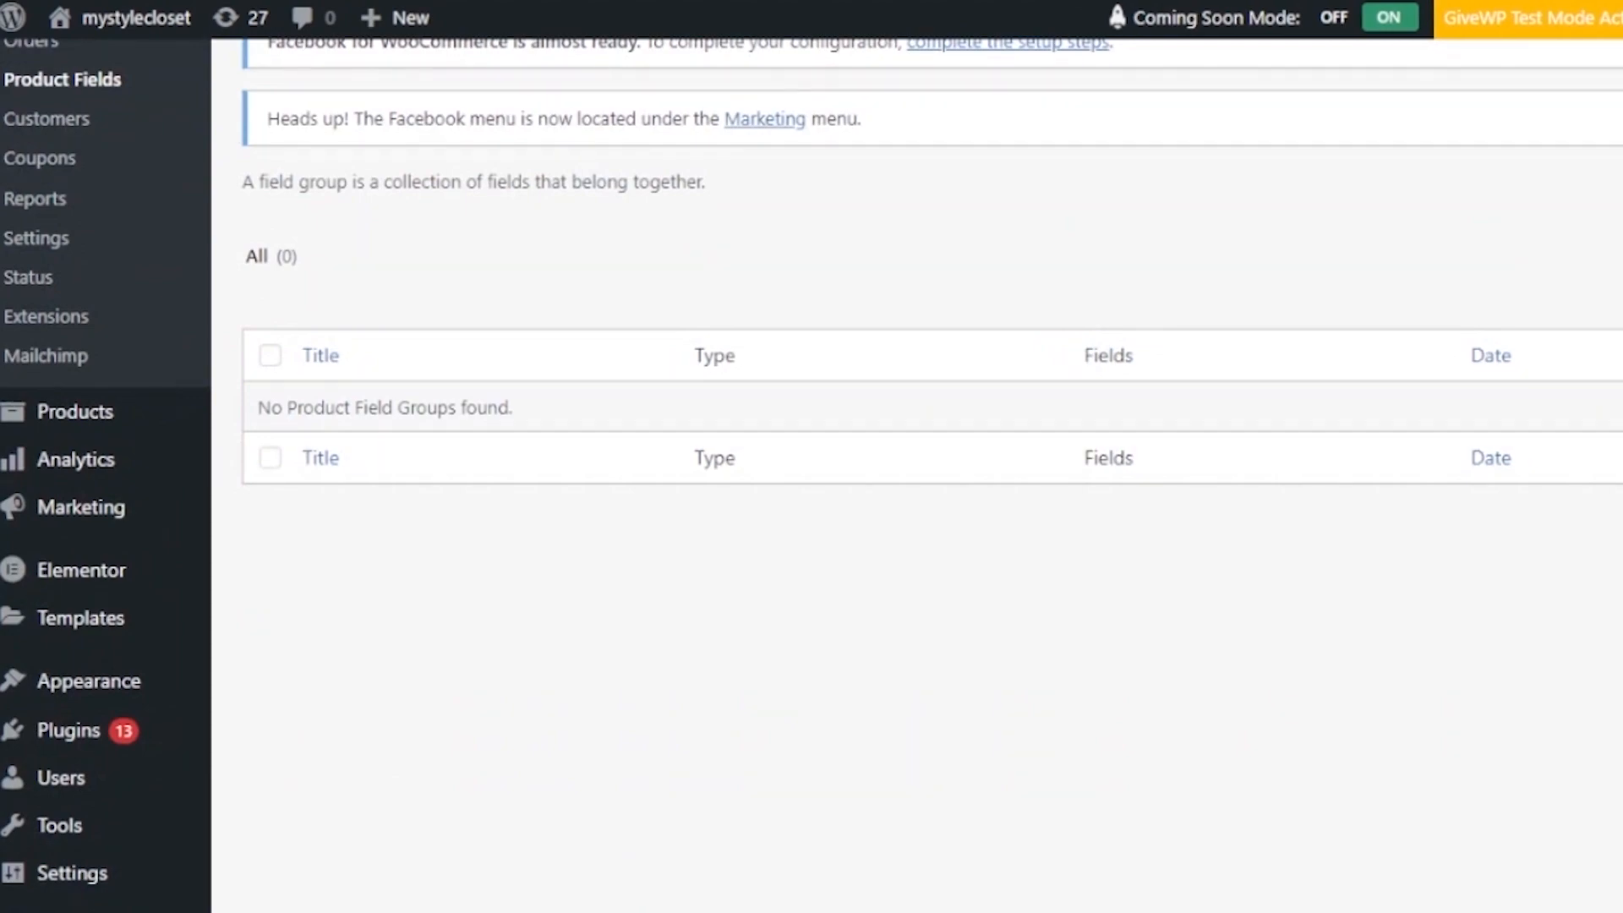
{"action": "scroll", "coordinate": [917, 473], "scroll_direction": "up", "scroll_amount": 9}
{"action": "scroll", "coordinate": [917, 474], "scroll_direction": "down", "scroll_amount": 7}
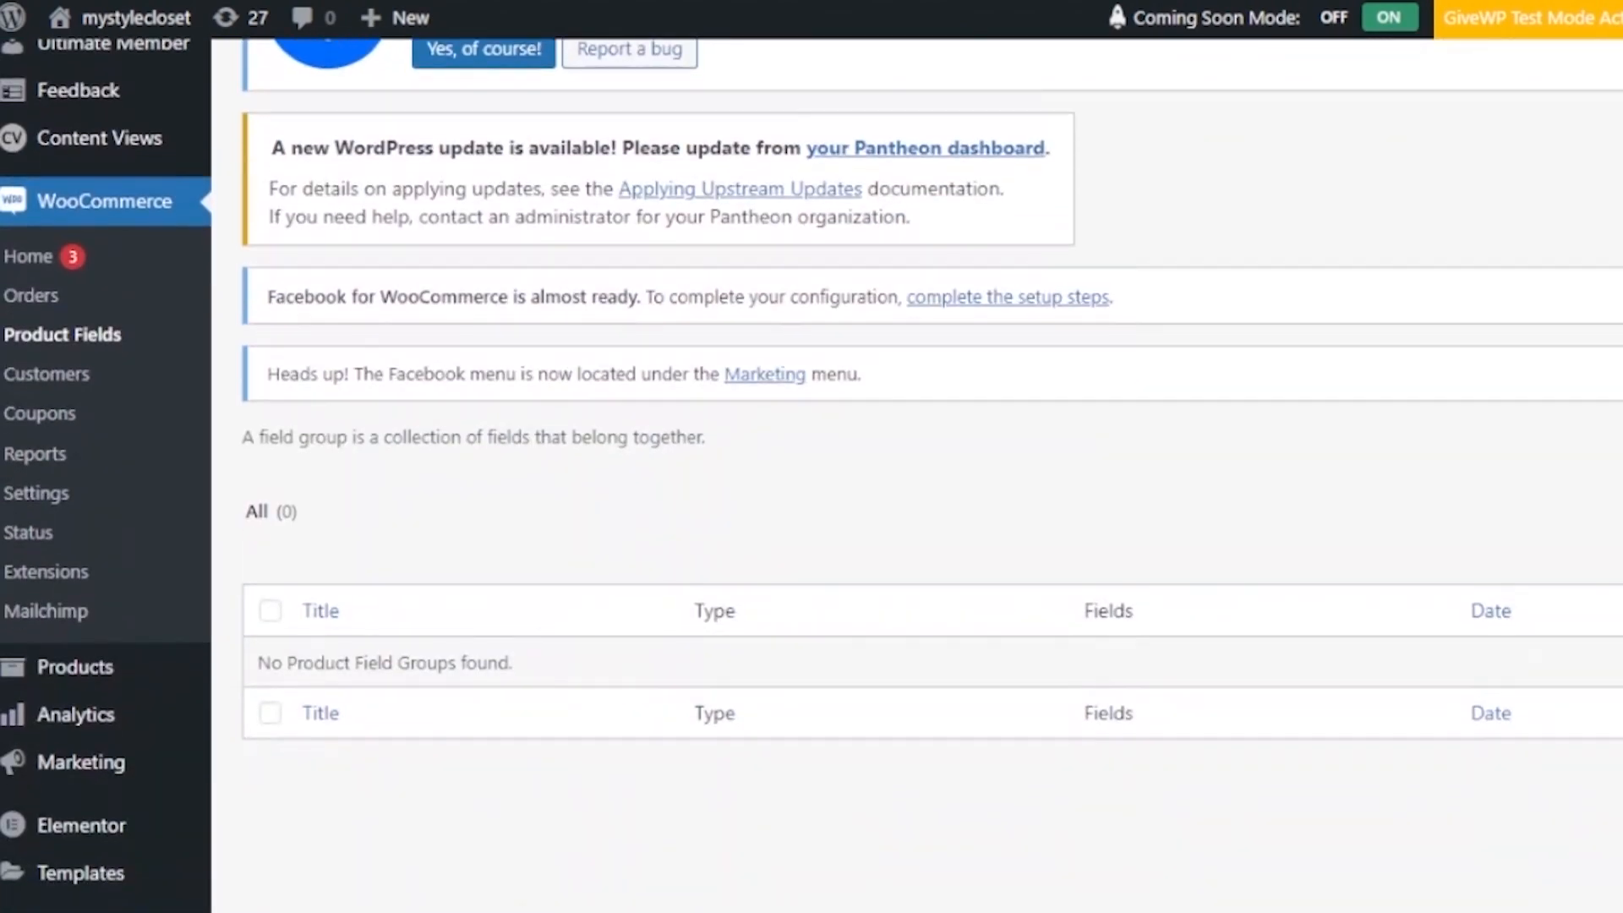
{"action": "scroll", "coordinate": [917, 473], "scroll_direction": "up", "scroll_amount": 7}
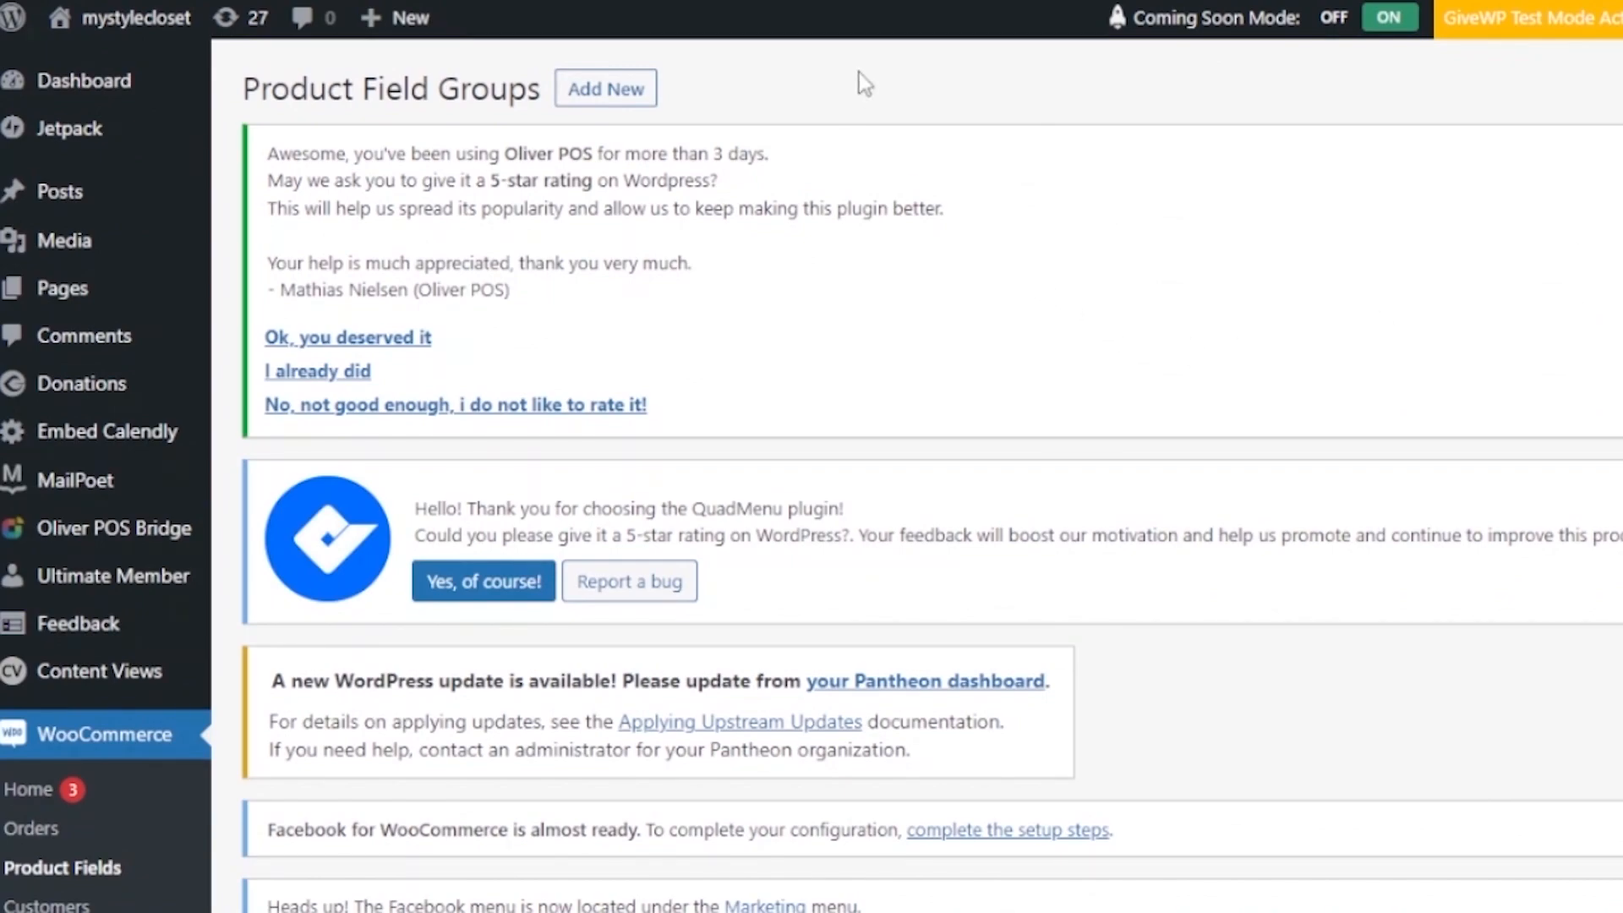
- Add a new product field group and title it 'mug'
{"action": "left_click", "coordinate": [606, 95]}
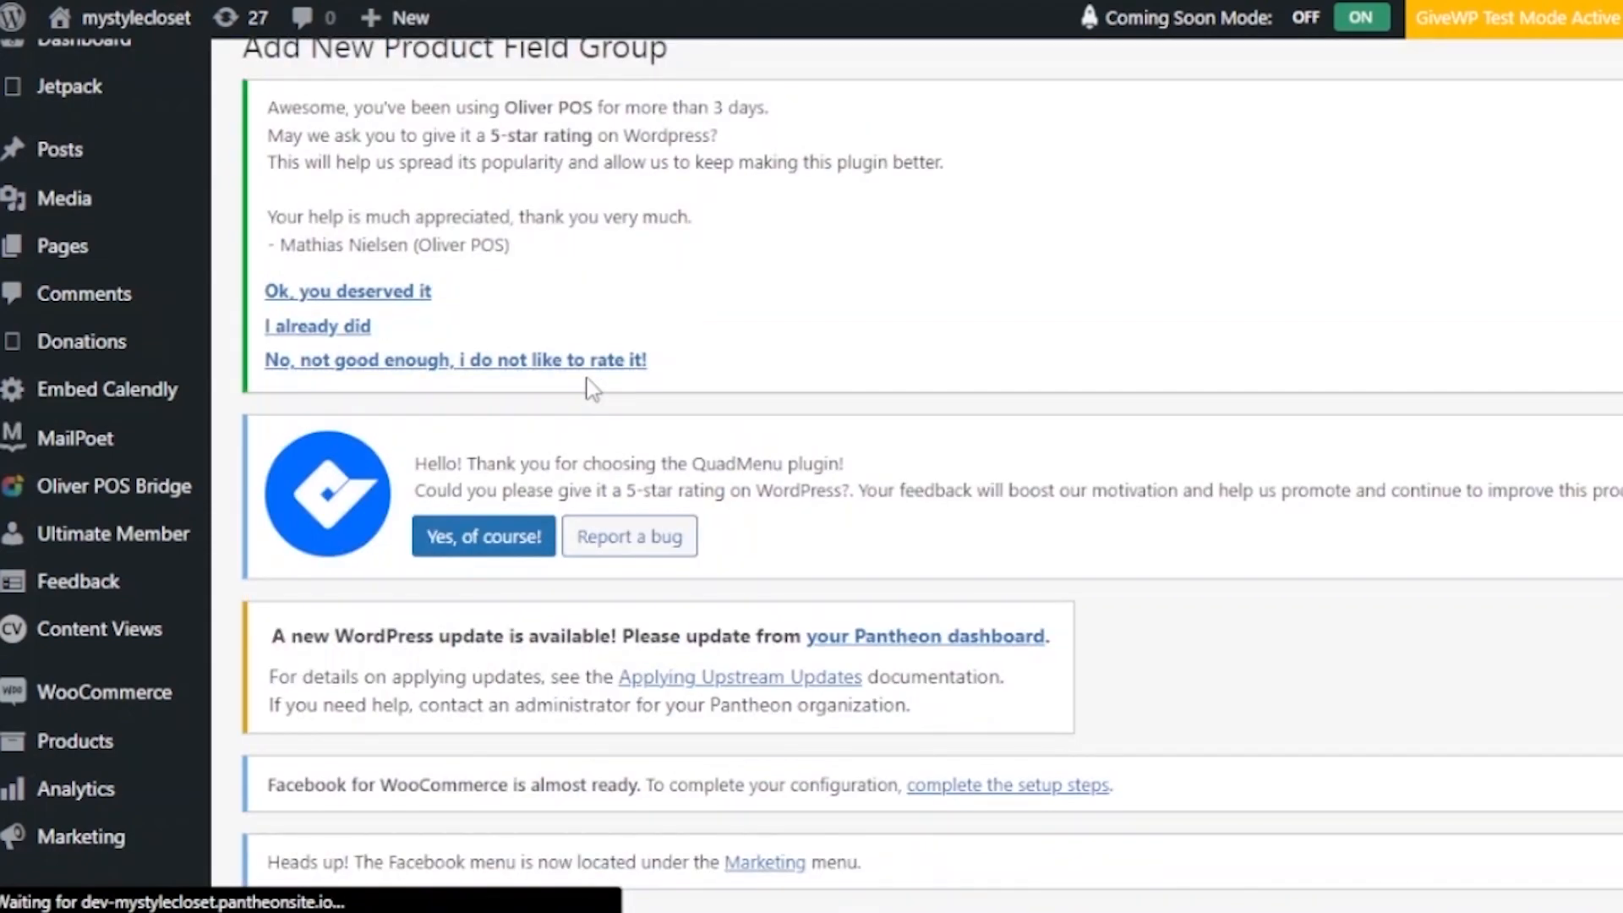
{"action": "scroll", "coordinate": [1589, 261], "scroll_direction": "down", "scroll_amount": 5}
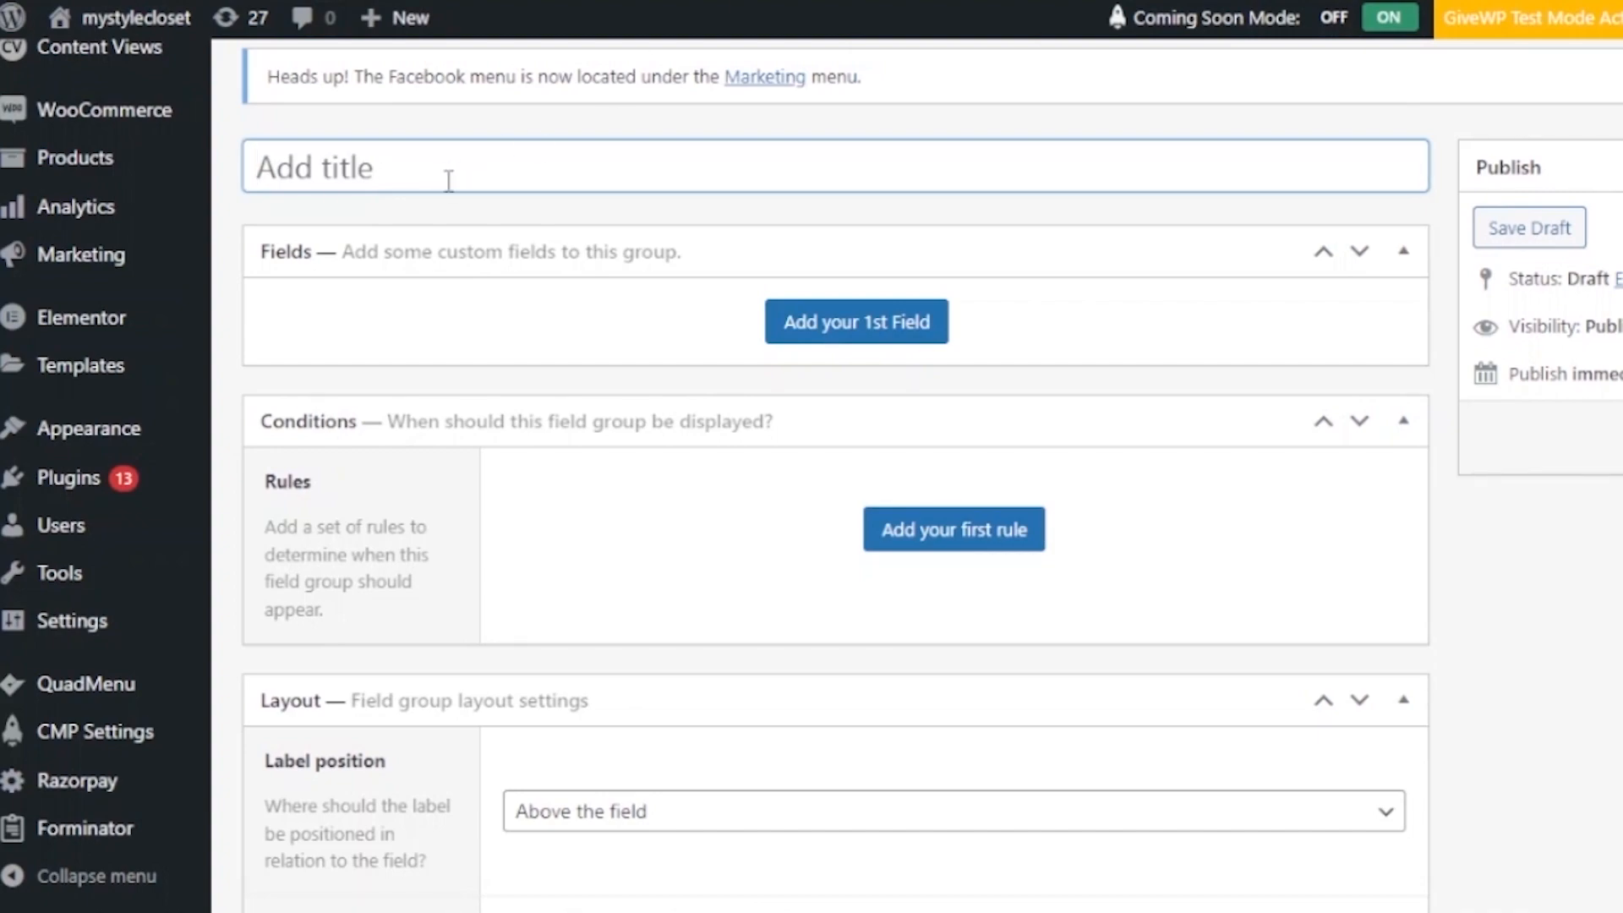
{"action": "type", "text": "mug"}
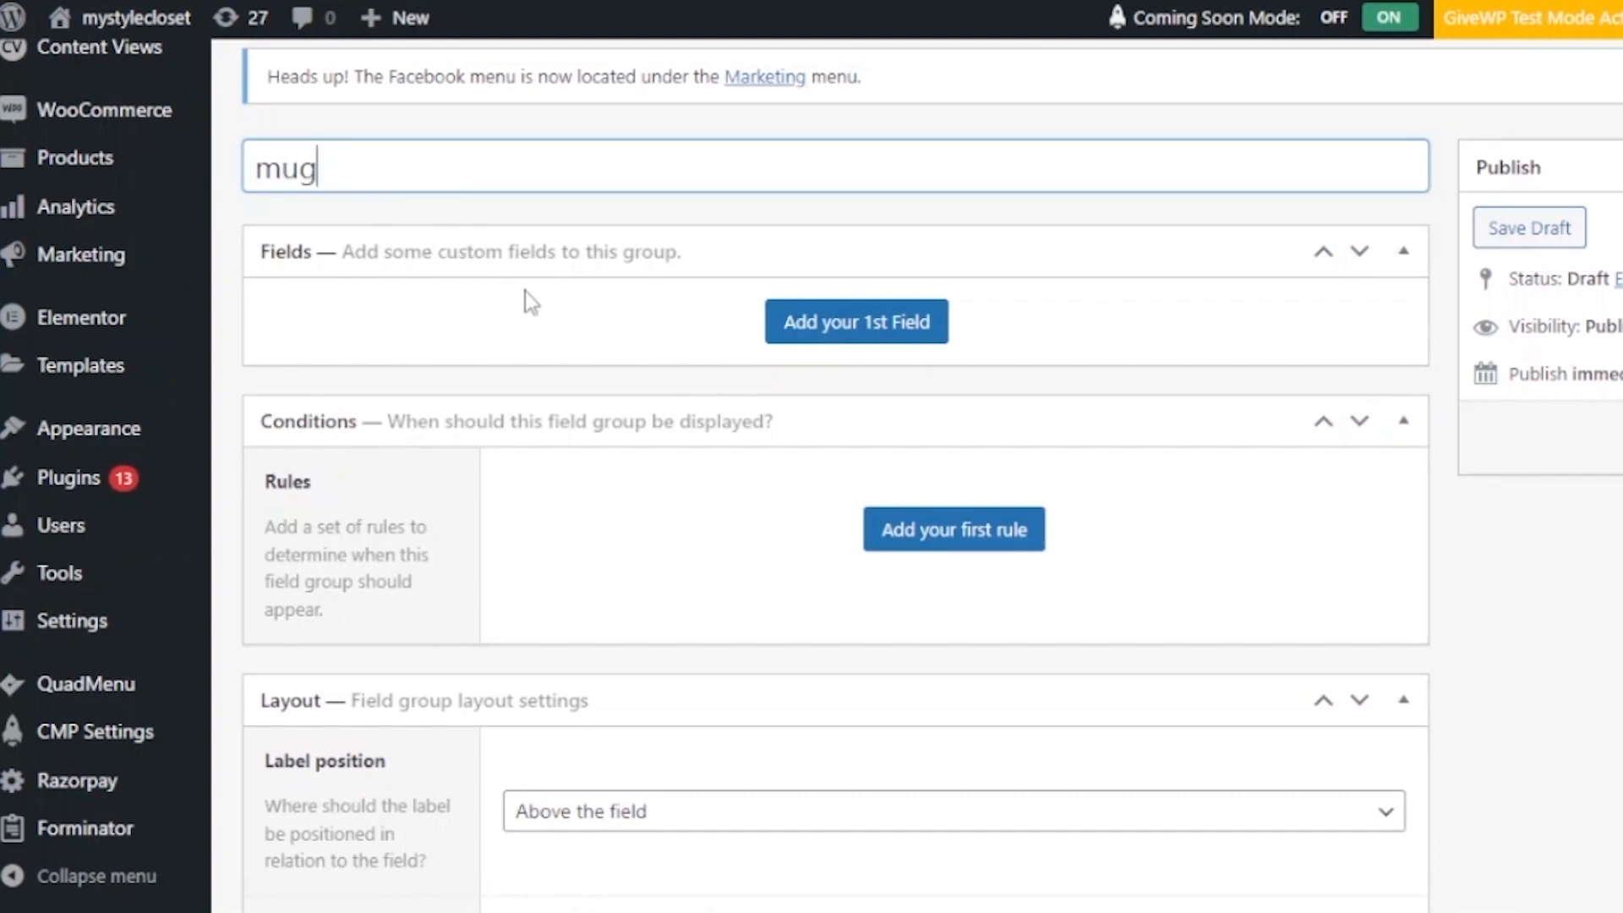
- Add the group's first custom field, keeping its field type as Text
{"action": "left_click", "coordinate": [878, 336]}
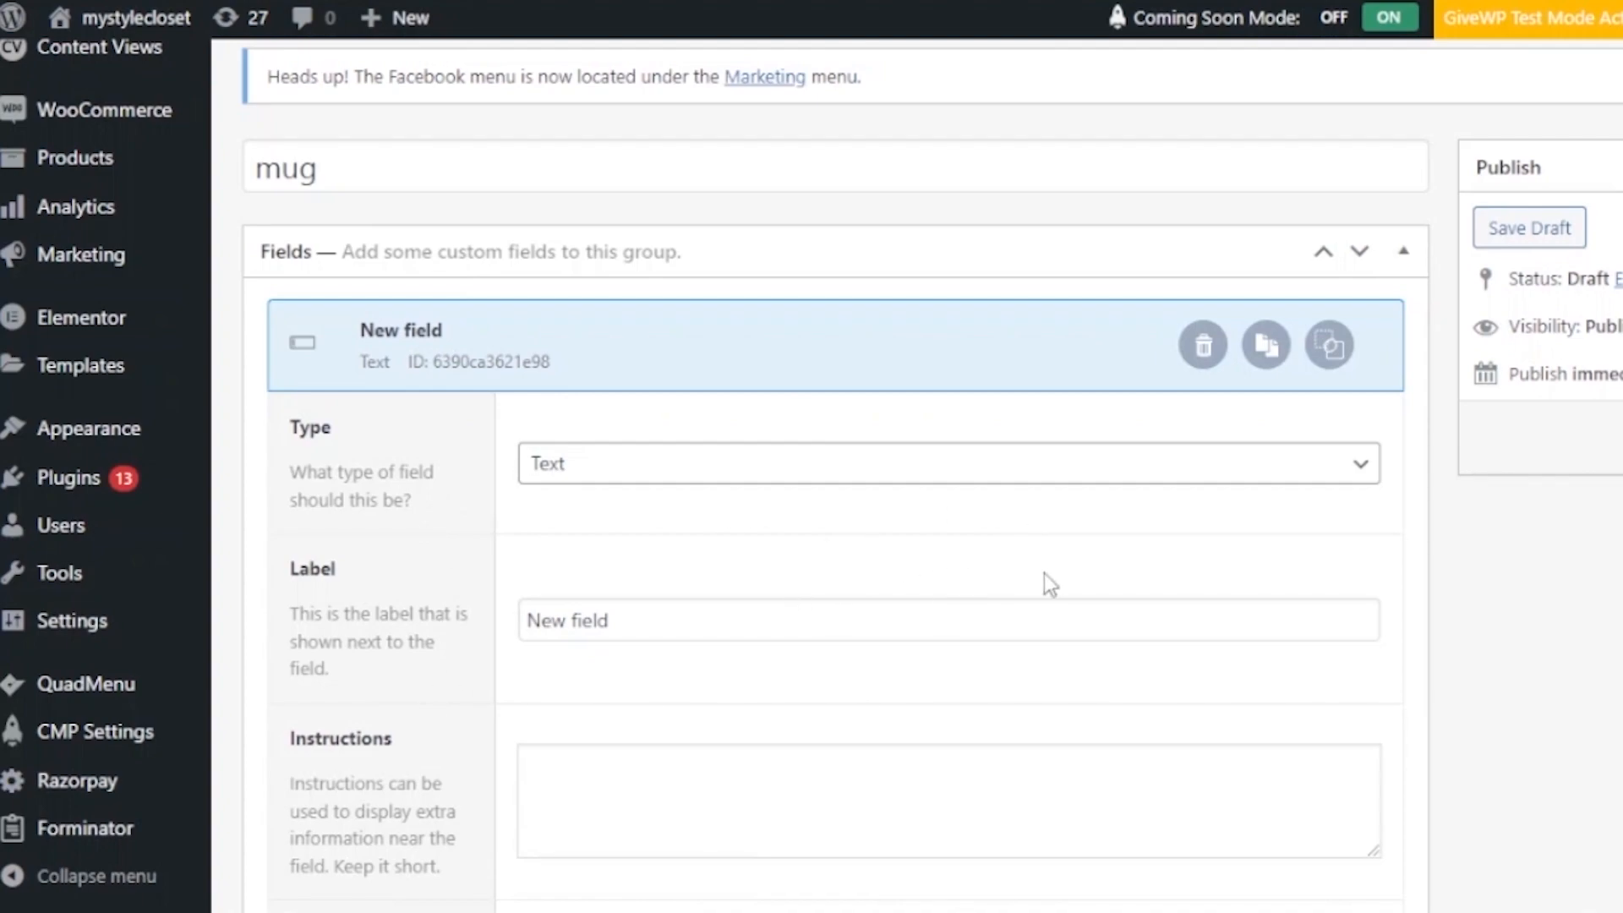
{"action": "scroll", "coordinate": [1393, 609], "scroll_direction": "down", "scroll_amount": 5}
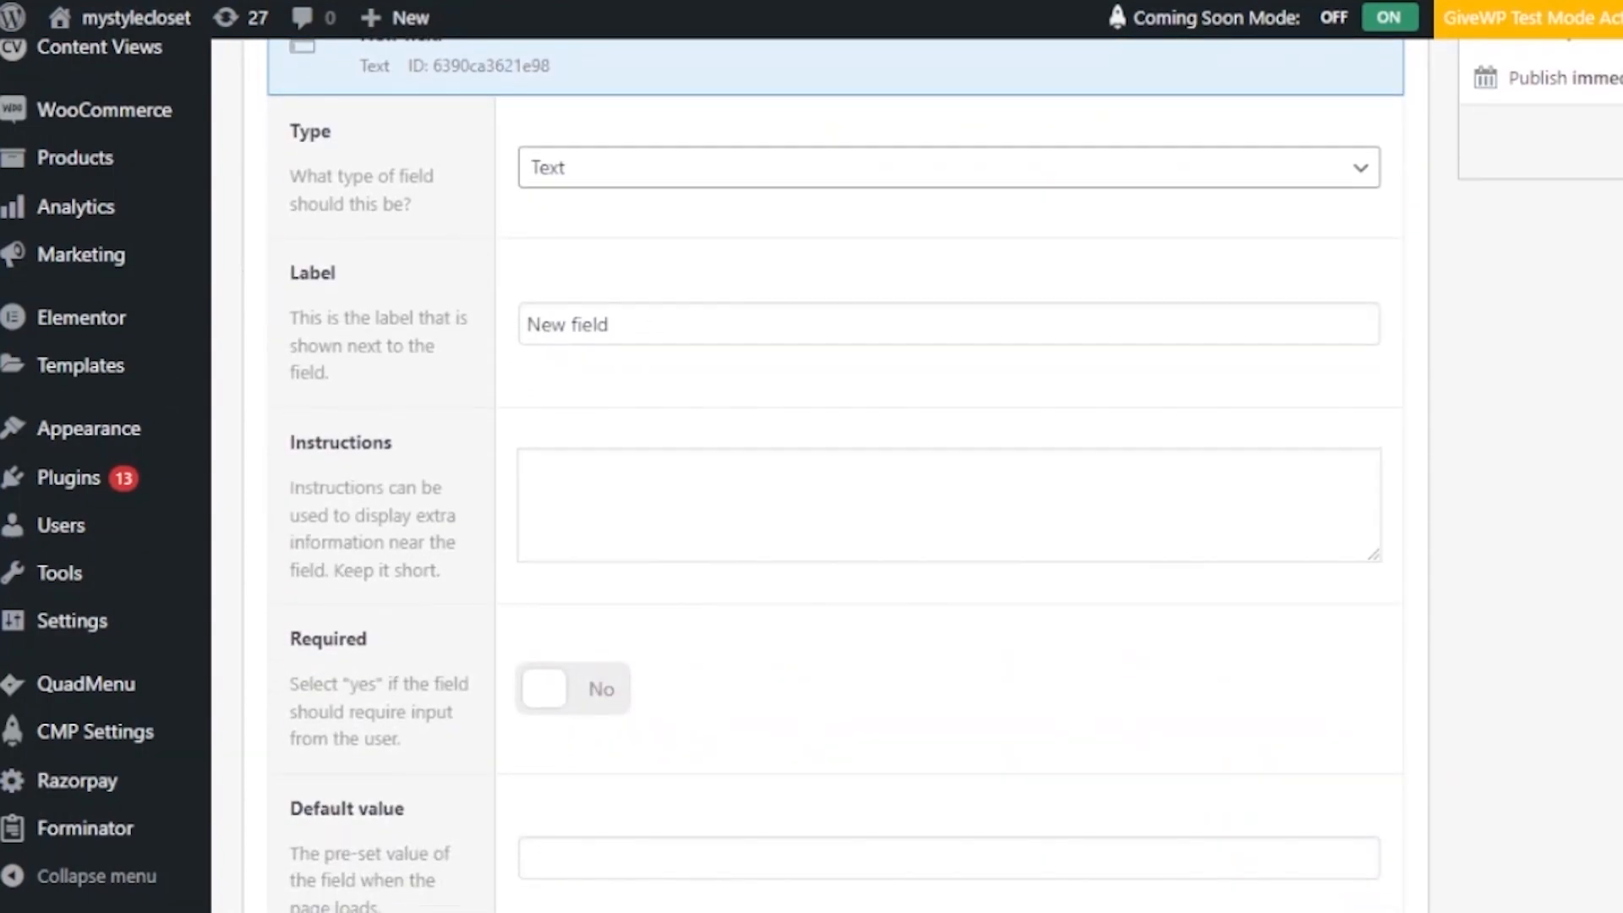
{"action": "scroll", "coordinate": [845, 475], "scroll_direction": "down", "scroll_amount": 4}
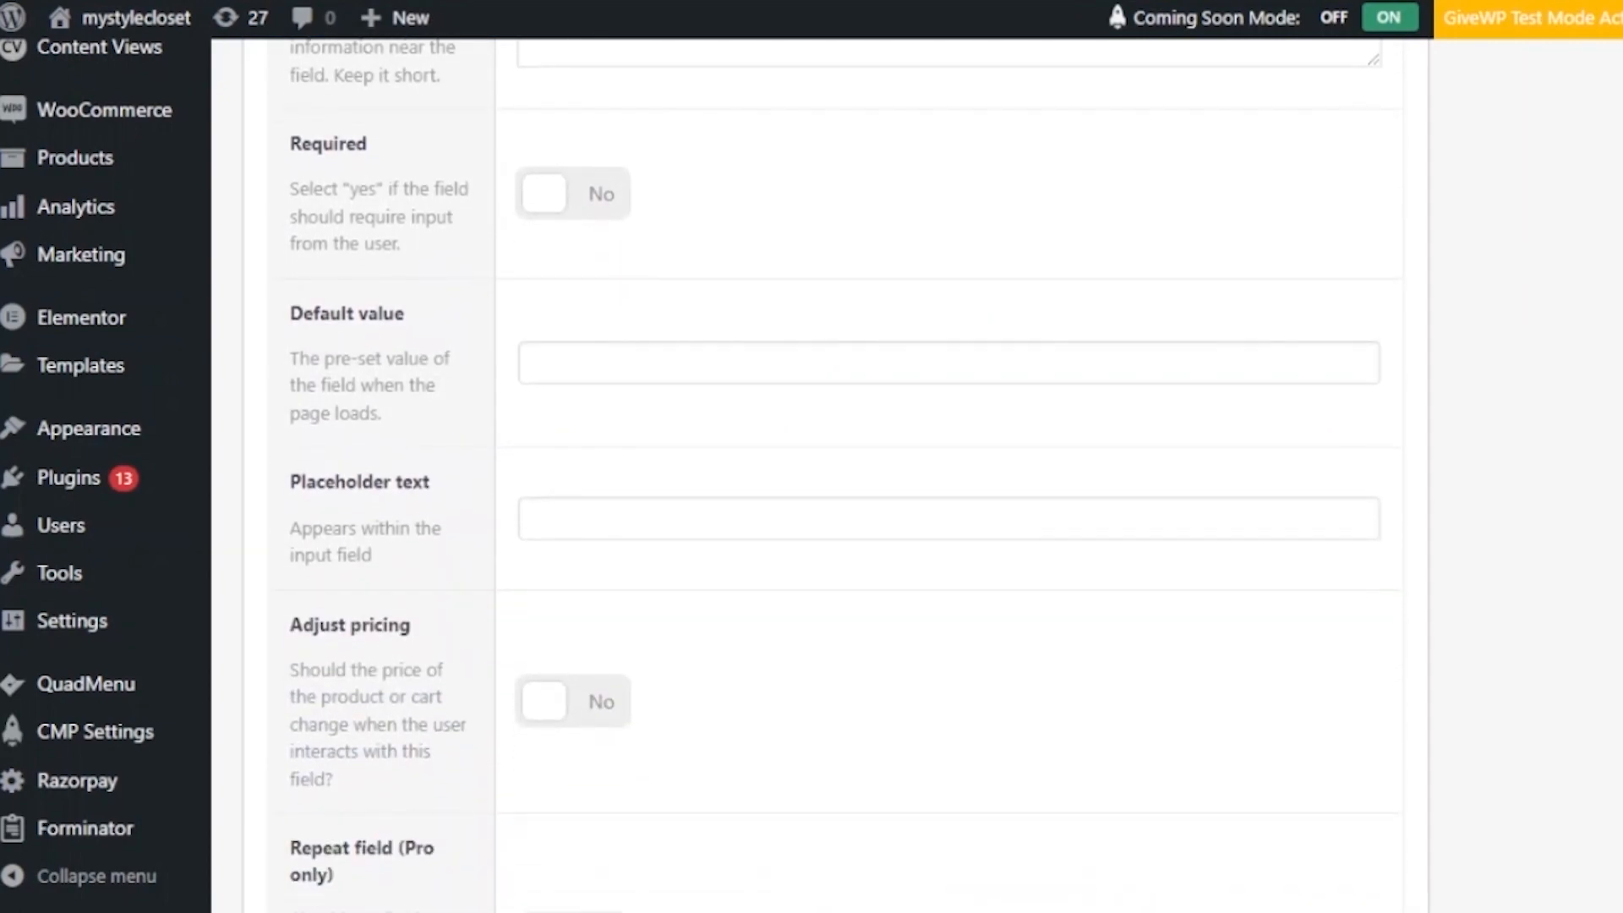
{"action": "scroll", "coordinate": [845, 475], "scroll_direction": "down", "scroll_amount": 1}
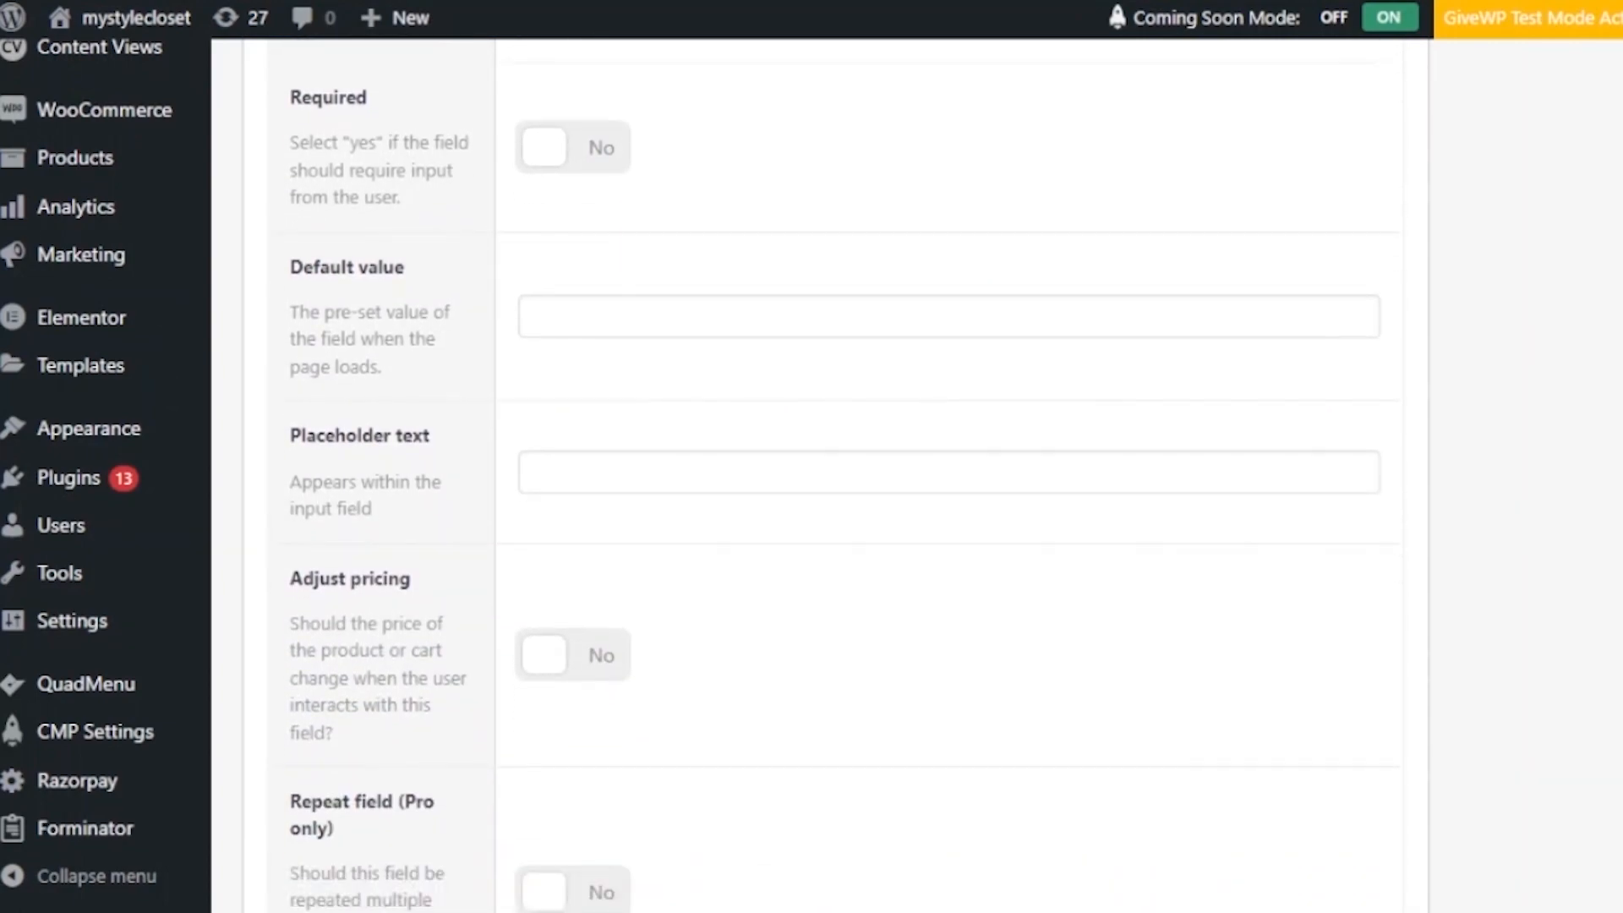
{"action": "scroll", "coordinate": [845, 475], "scroll_direction": "down", "scroll_amount": 9}
{"action": "scroll", "coordinate": [845, 475], "scroll_direction": "up", "scroll_amount": 20}
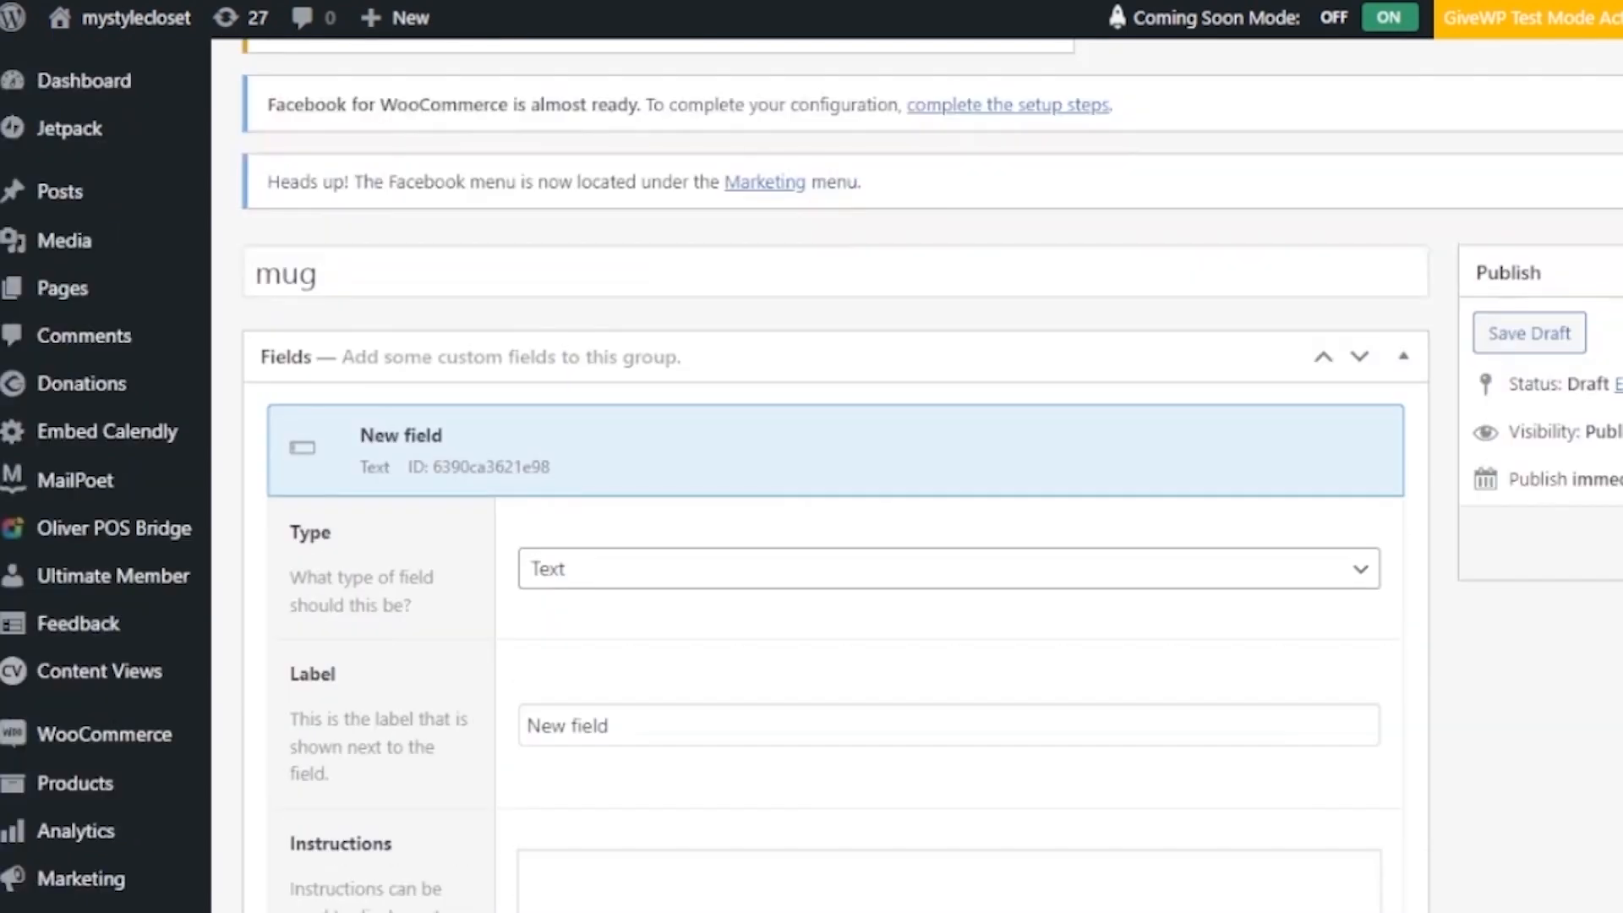
{"action": "scroll", "coordinate": [1265, 242], "scroll_direction": "down", "scroll_amount": 15}
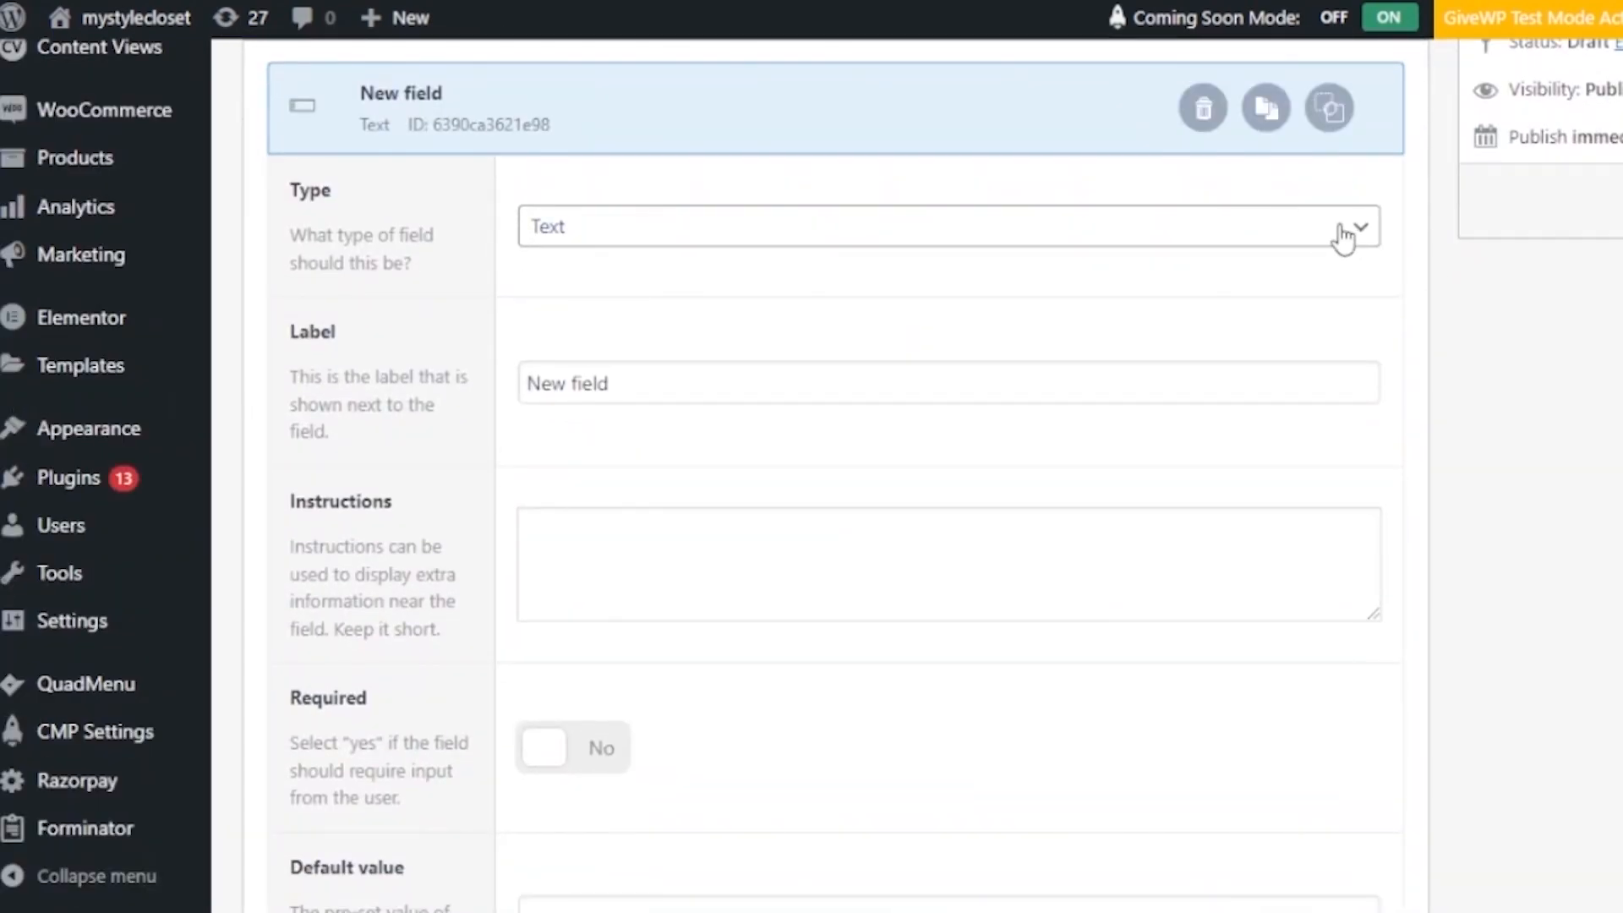
{"action": "left_click", "coordinate": [1367, 239]}
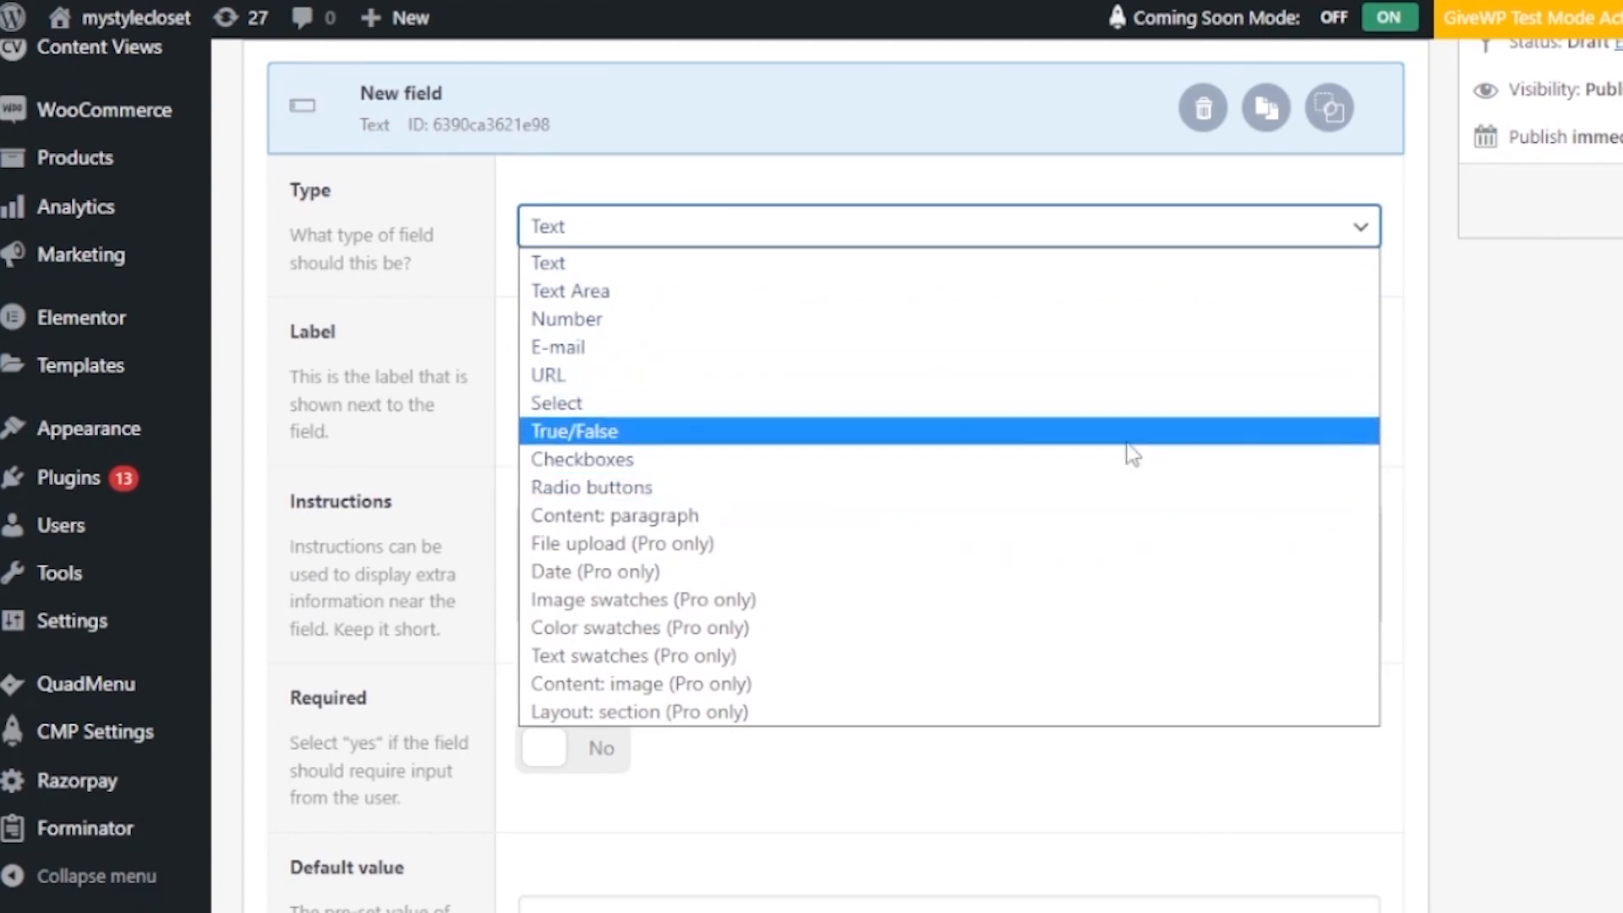
{"action": "left_click", "coordinate": [1453, 389]}
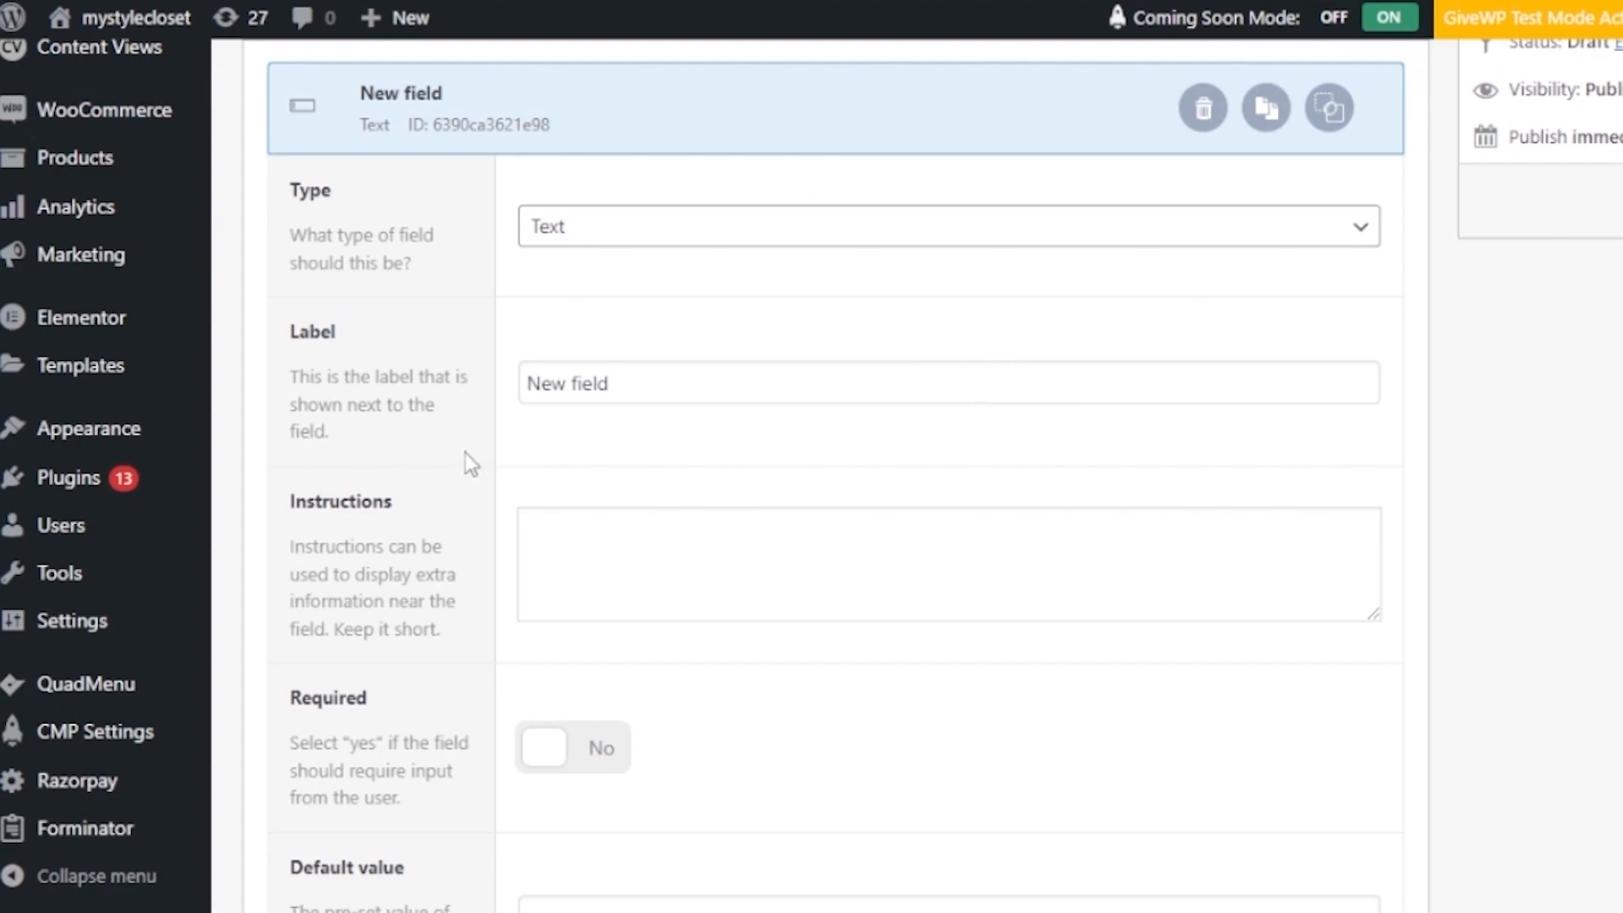
- Edit the field's label and instructions, make it required, and check wrapper width and class
{"action": "left_click", "coordinate": [642, 382]}
{"action": "left_click", "coordinate": [676, 563]}
{"action": "scroll", "coordinate": [825, 473], "scroll_direction": "down", "scroll_amount": 2}
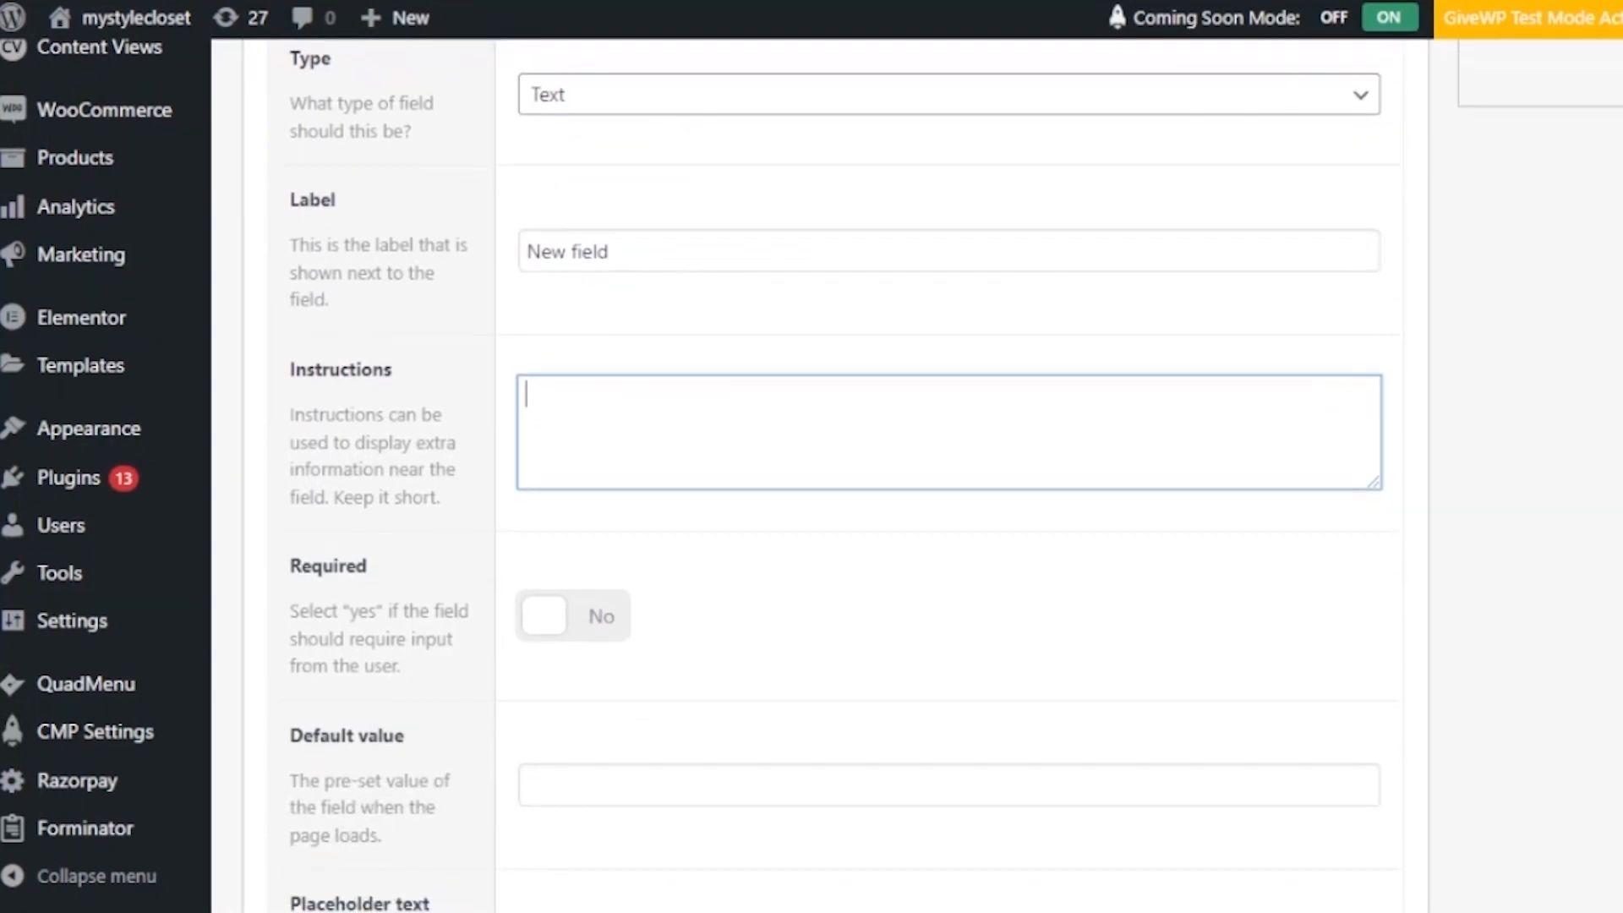
{"action": "scroll", "coordinate": [947, 474], "scroll_direction": "down", "scroll_amount": 5}
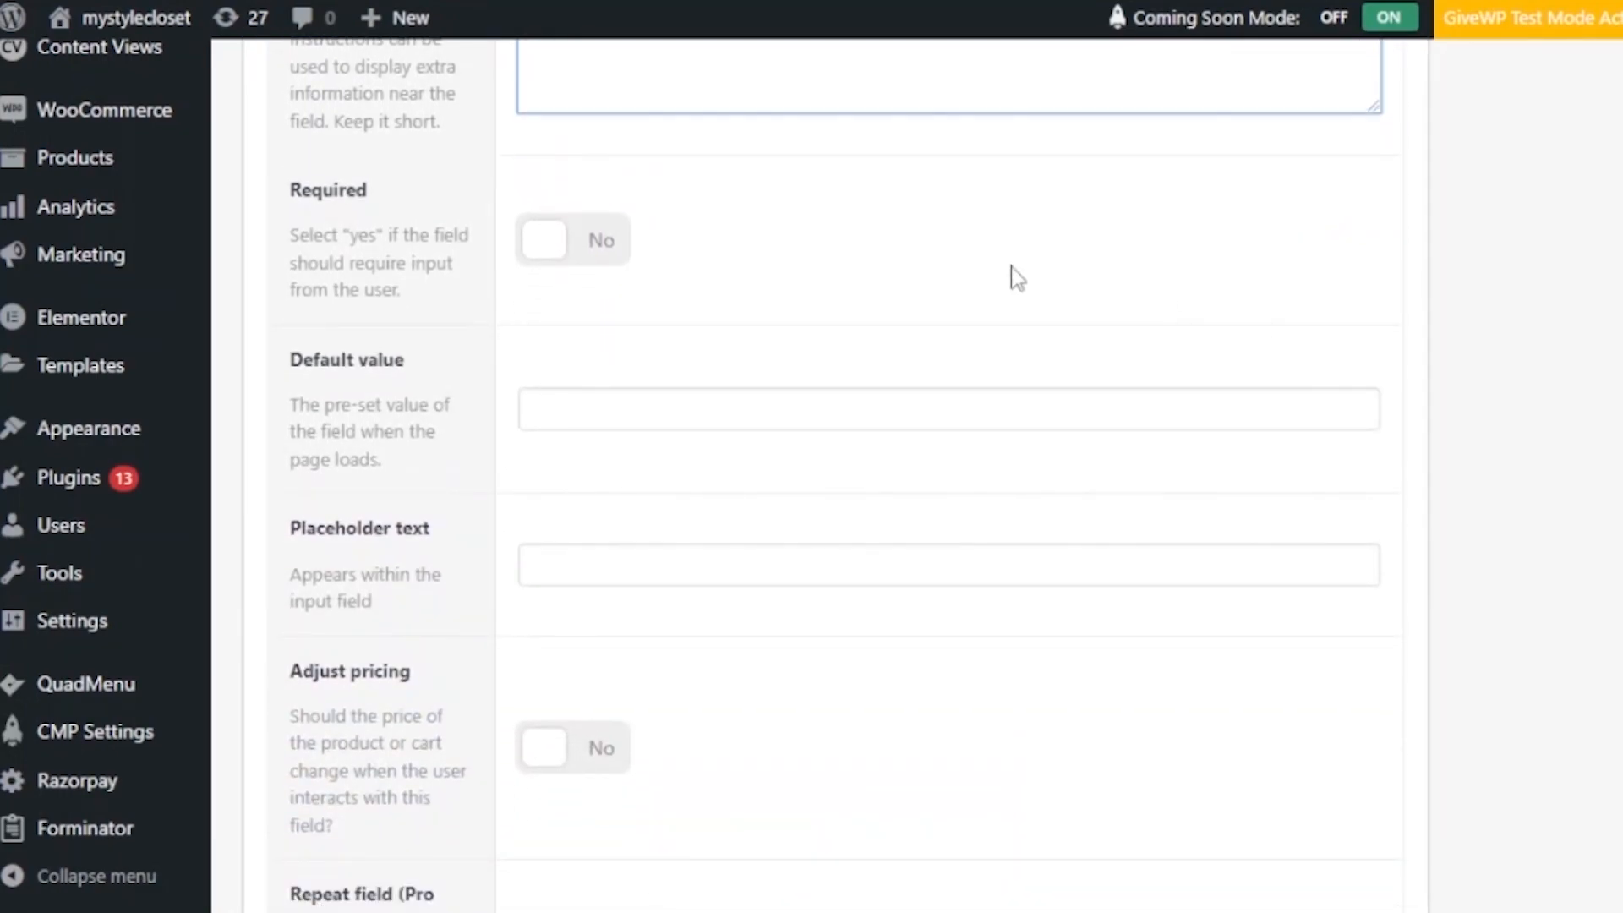
{"action": "left_click", "coordinate": [547, 242]}
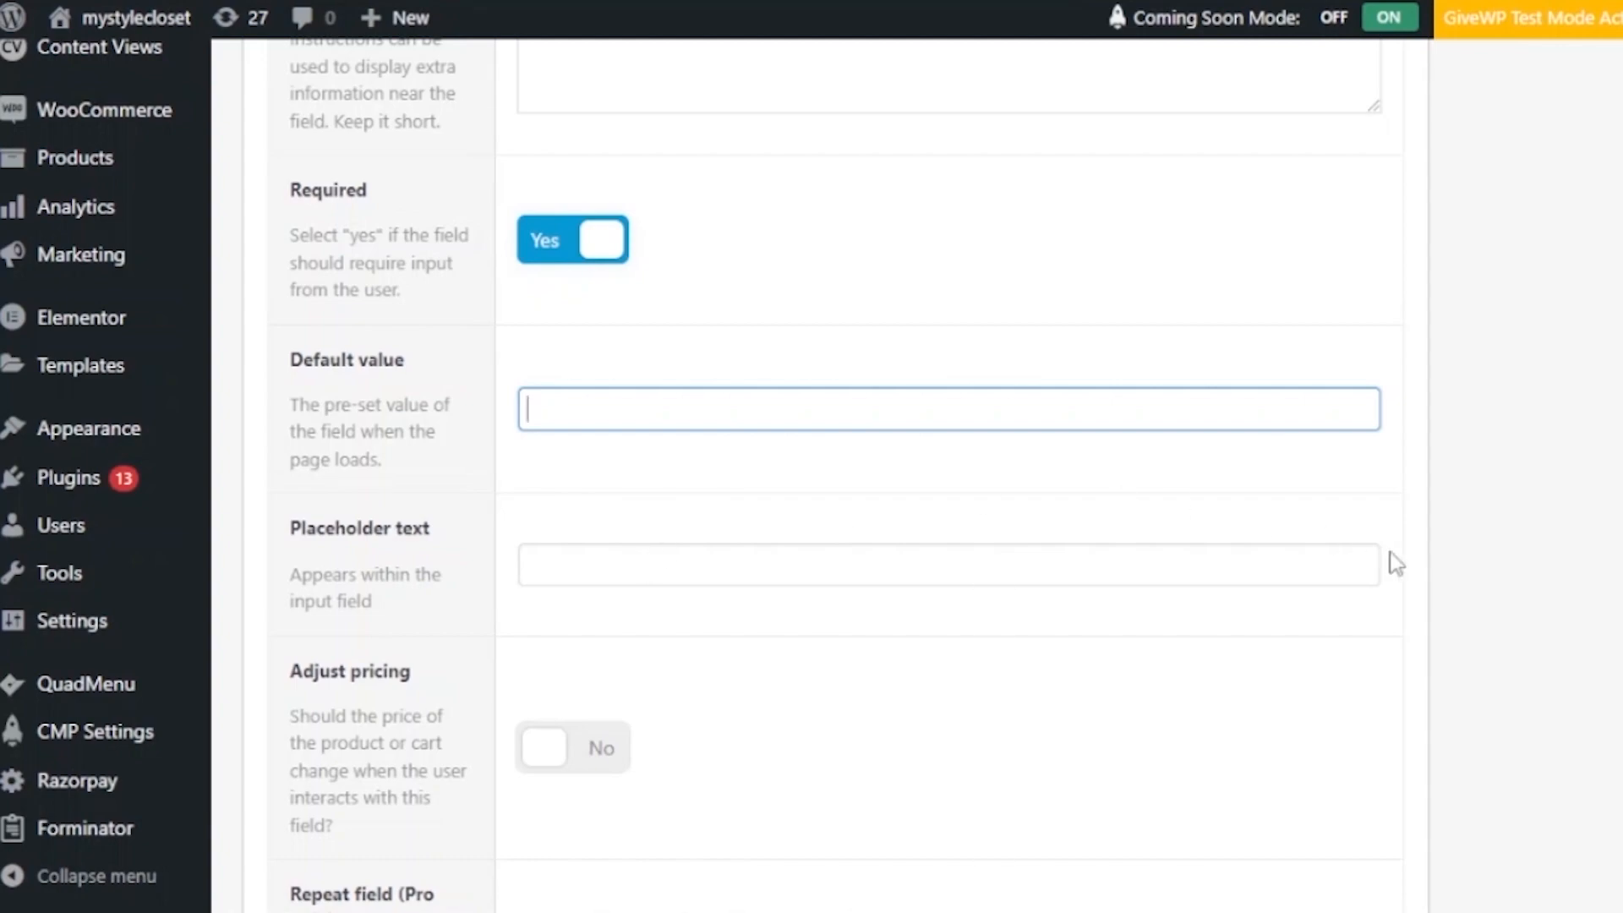
{"action": "scroll", "coordinate": [820, 473], "scroll_direction": "down", "scroll_amount": 9}
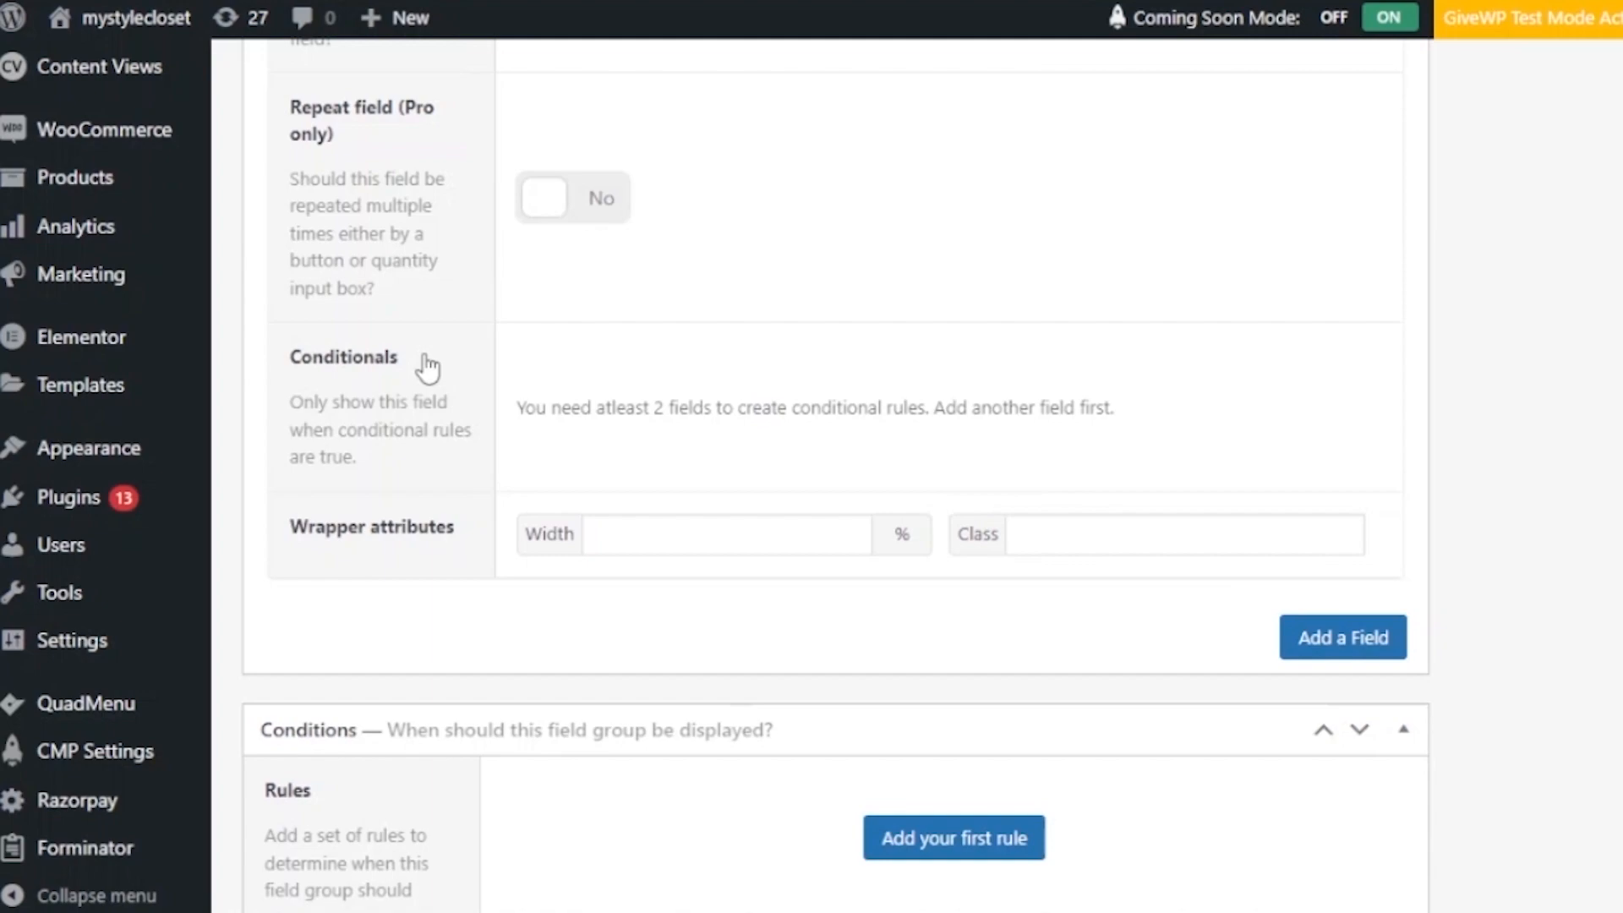
{"action": "left_click", "coordinate": [841, 537]}
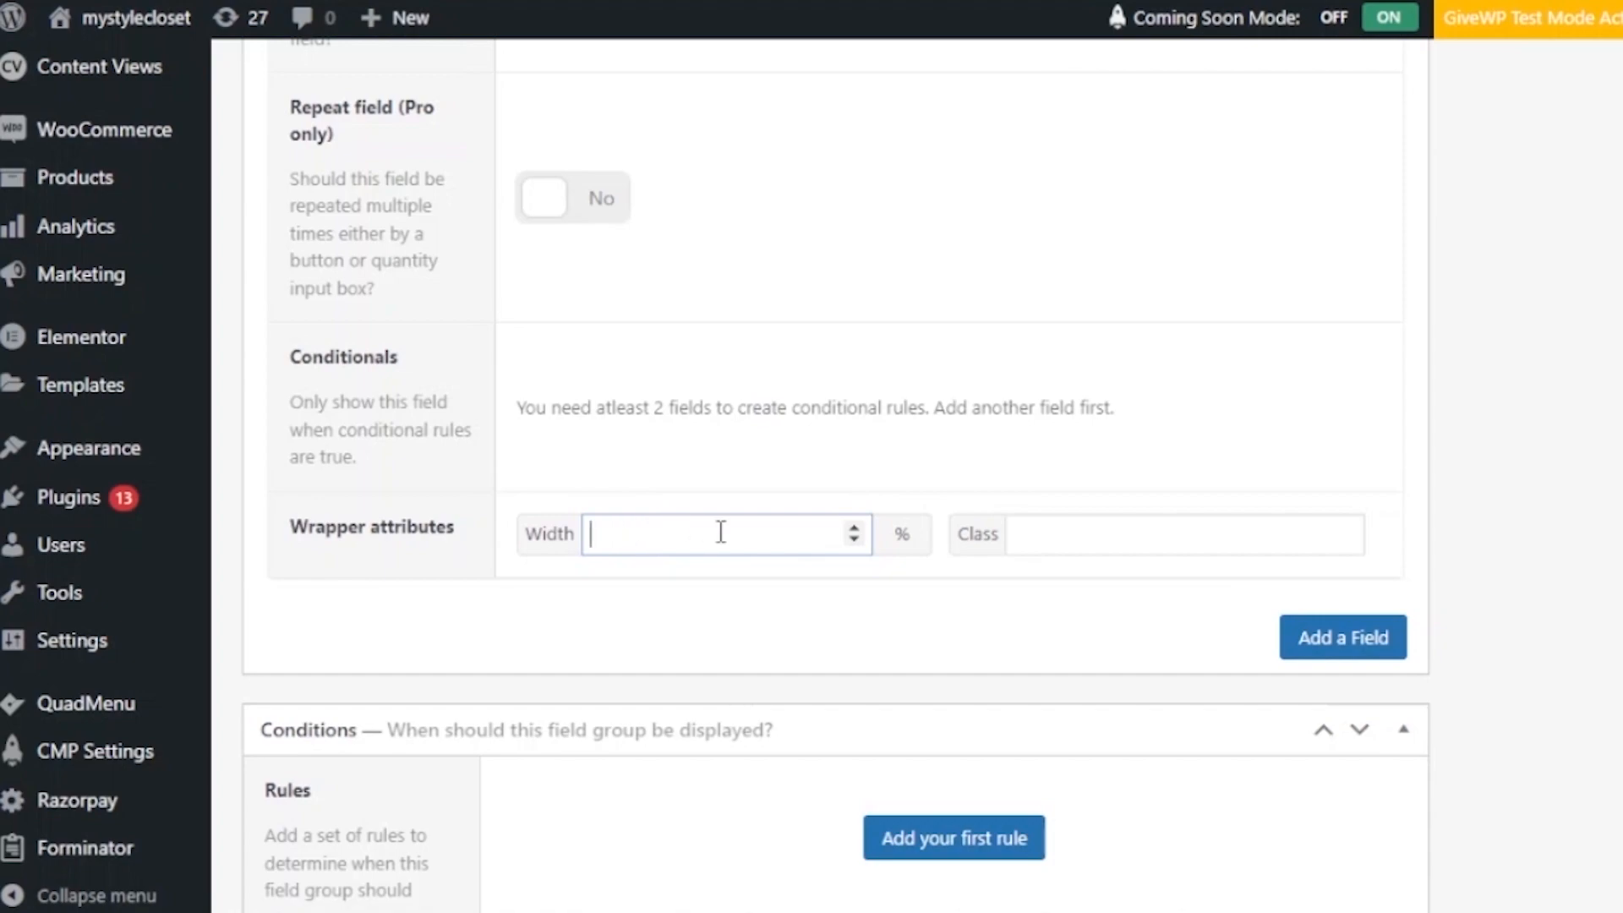
{"action": "left_click", "coordinate": [1072, 536]}
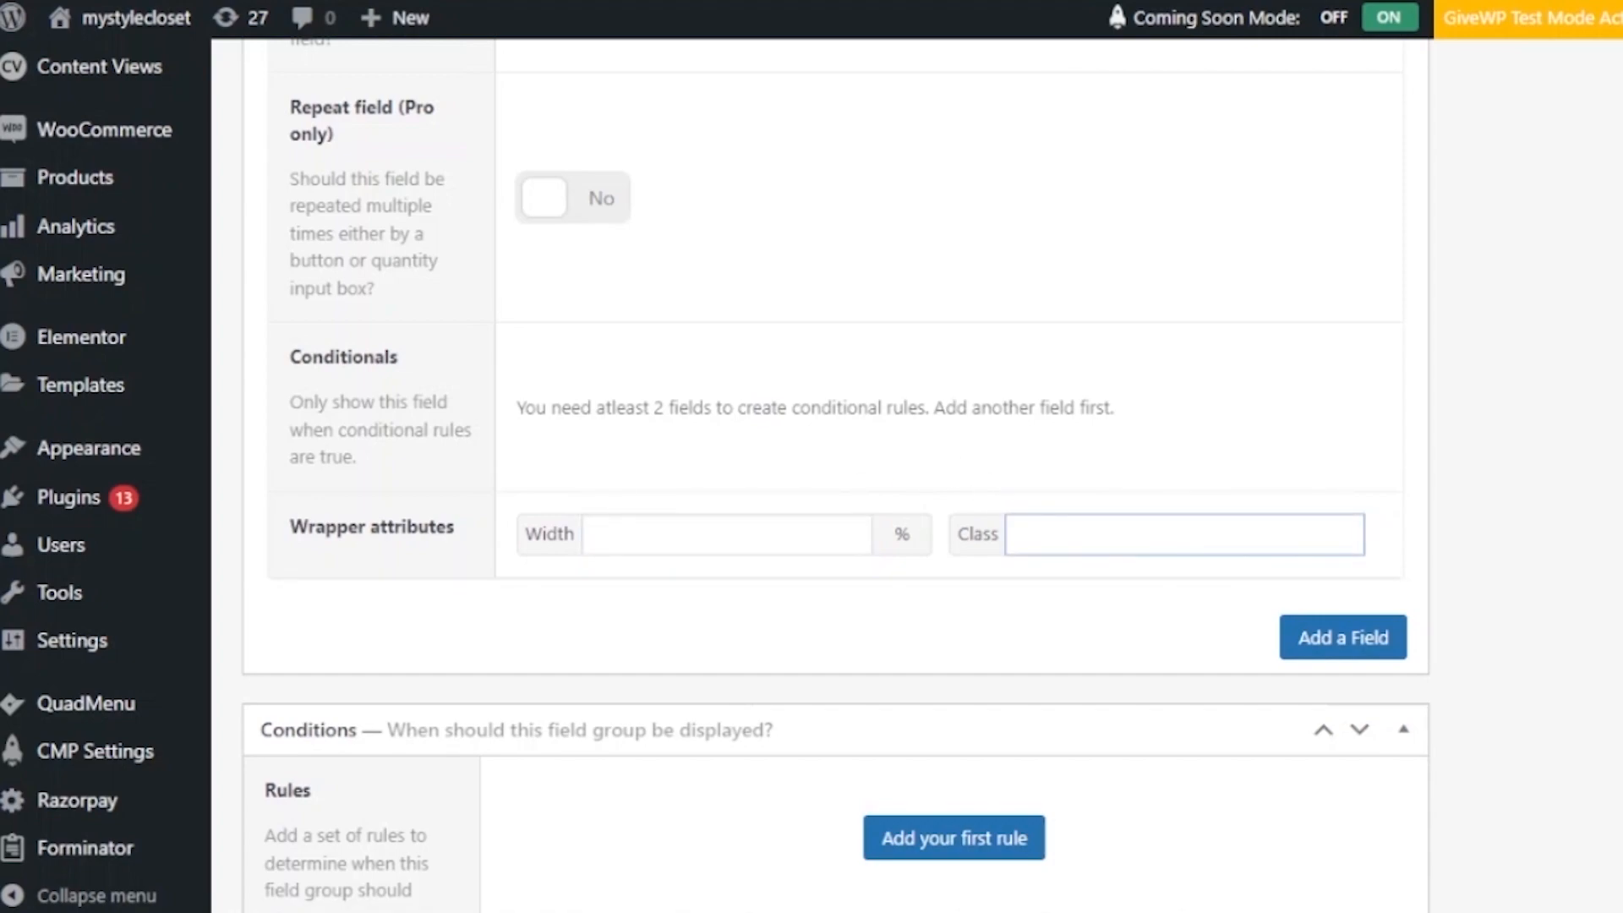
{"action": "scroll", "coordinate": [1418, 409], "scroll_direction": "down", "scroll_amount": 4}
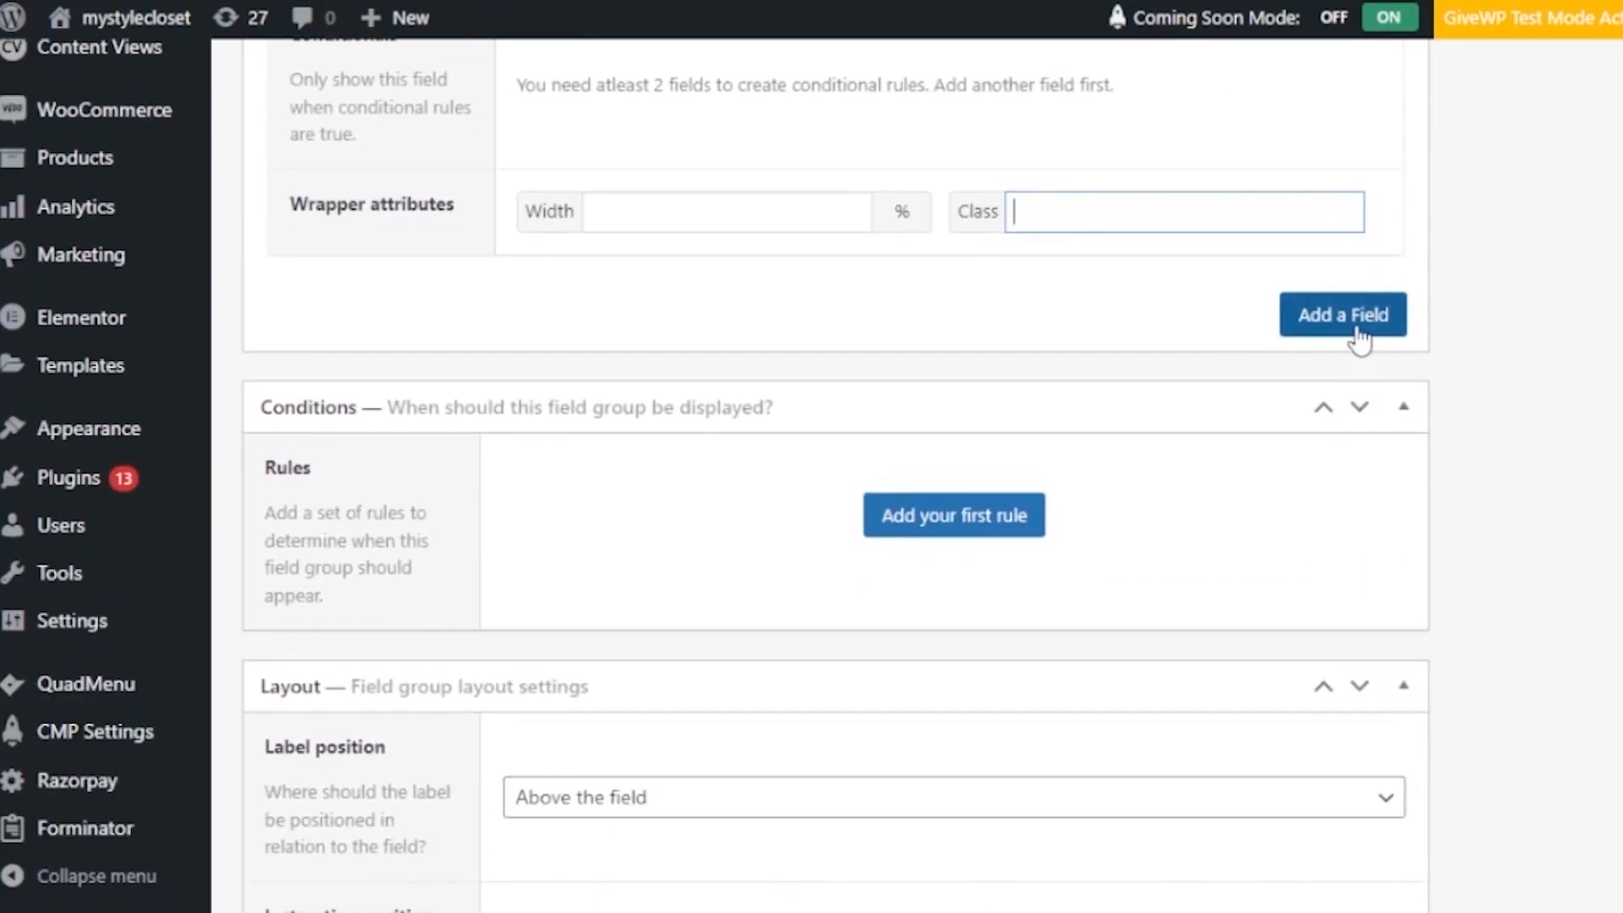
- Add another field to the mug group and check Layout: labels above, instructions below
{"action": "left_click", "coordinate": [1358, 332]}
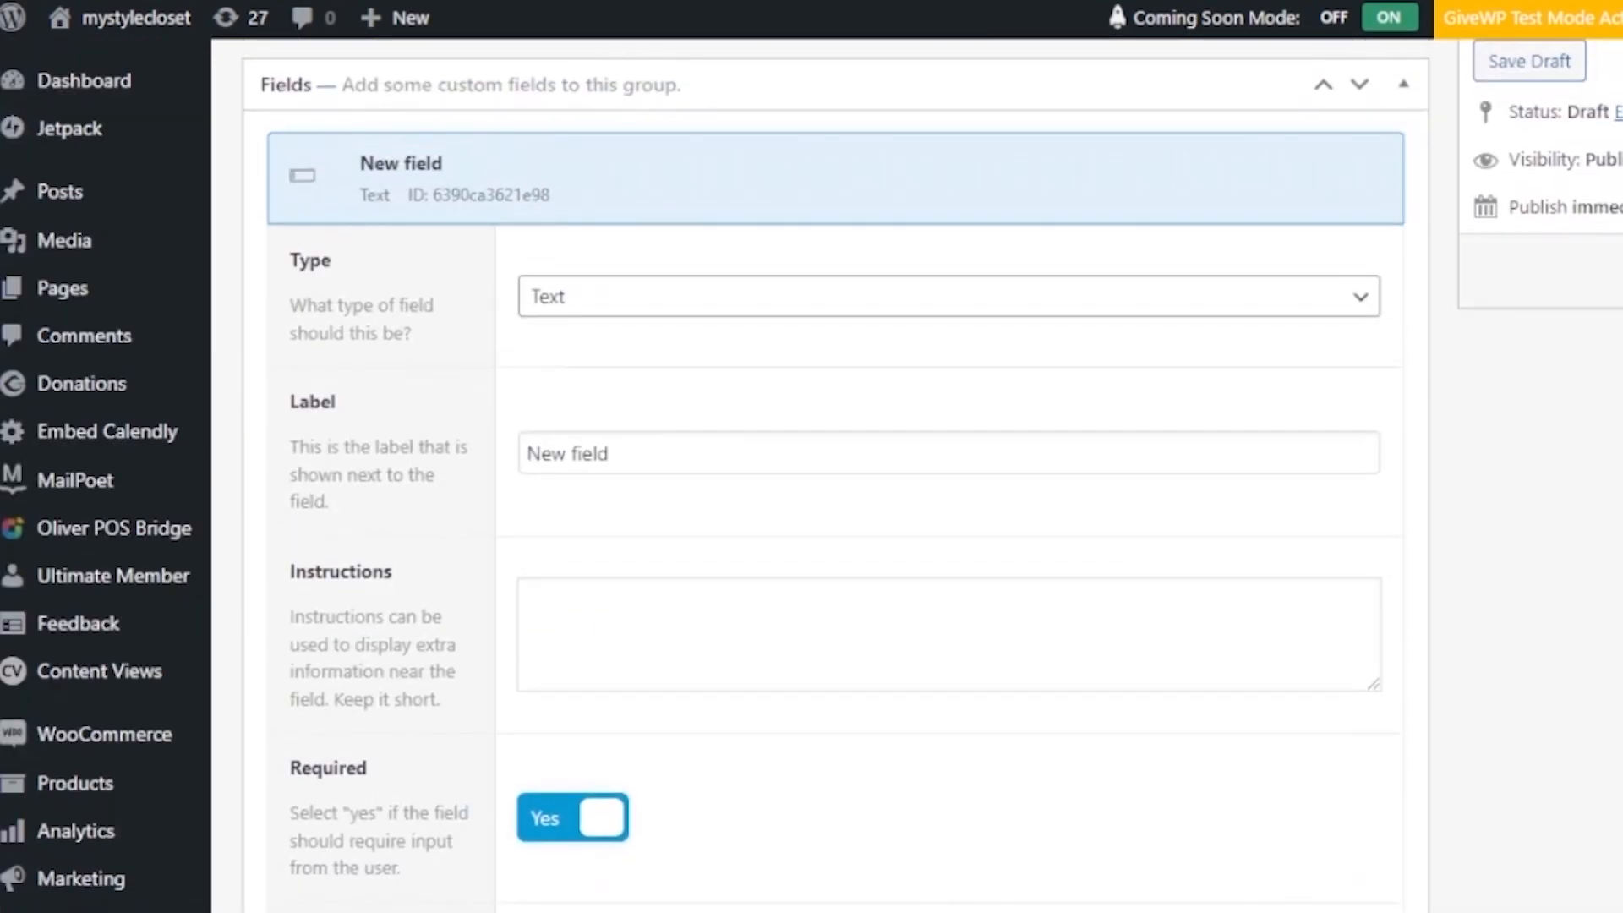
{"action": "scroll", "coordinate": [835, 473], "scroll_direction": "up", "scroll_amount": 4}
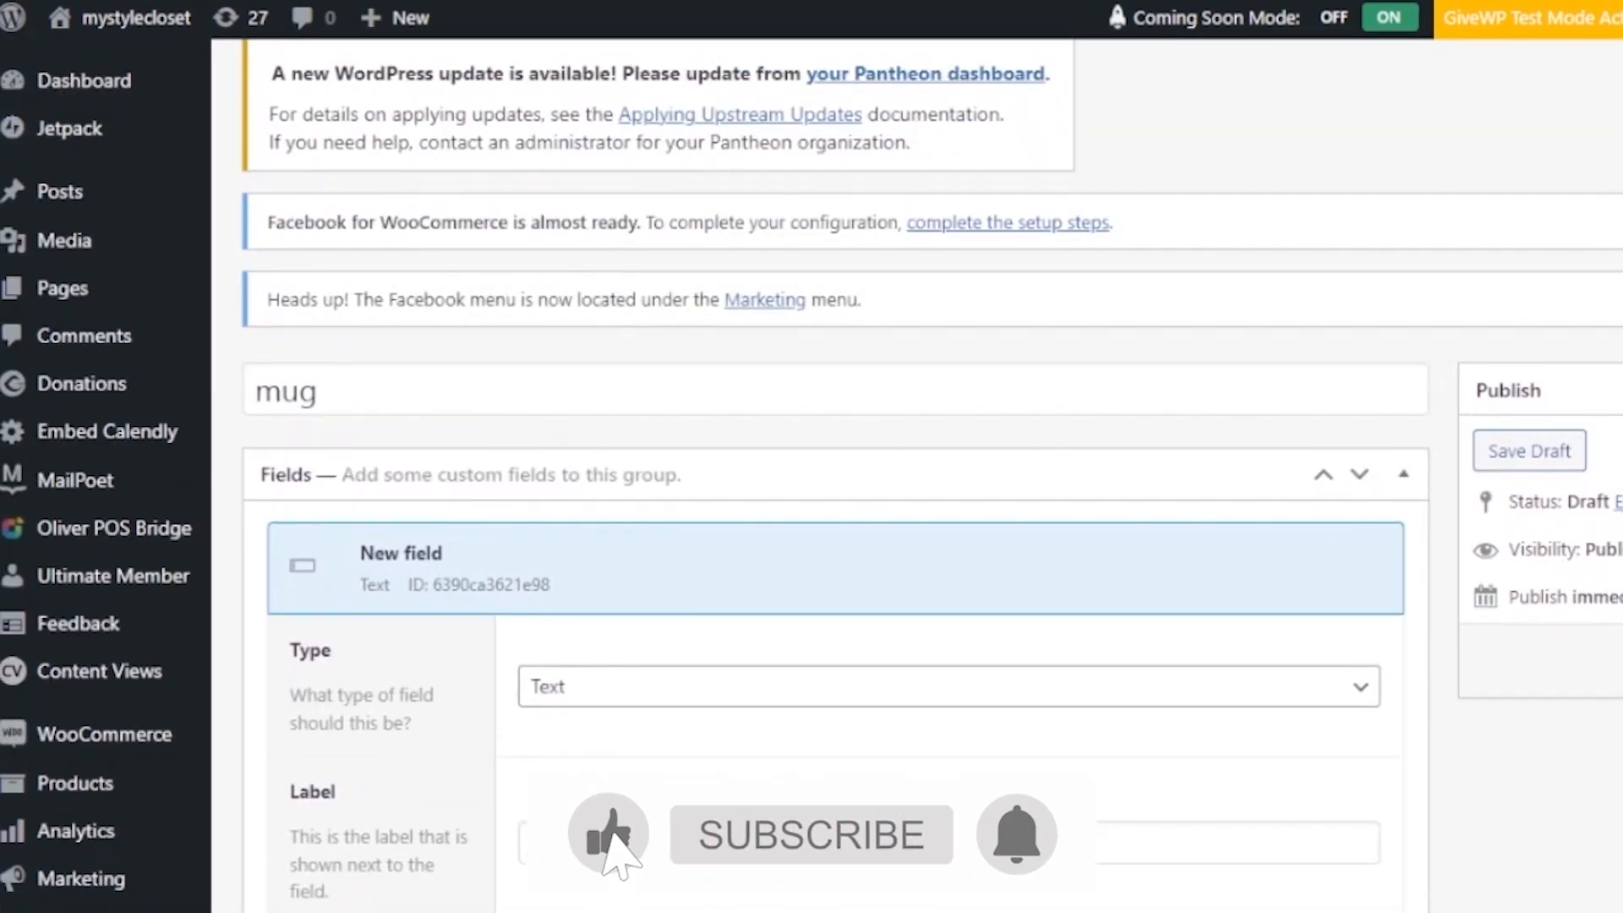
{"action": "scroll", "coordinate": [835, 473], "scroll_direction": "down", "scroll_amount": 20}
{"action": "scroll", "coordinate": [835, 473], "scroll_direction": "up", "scroll_amount": 9}
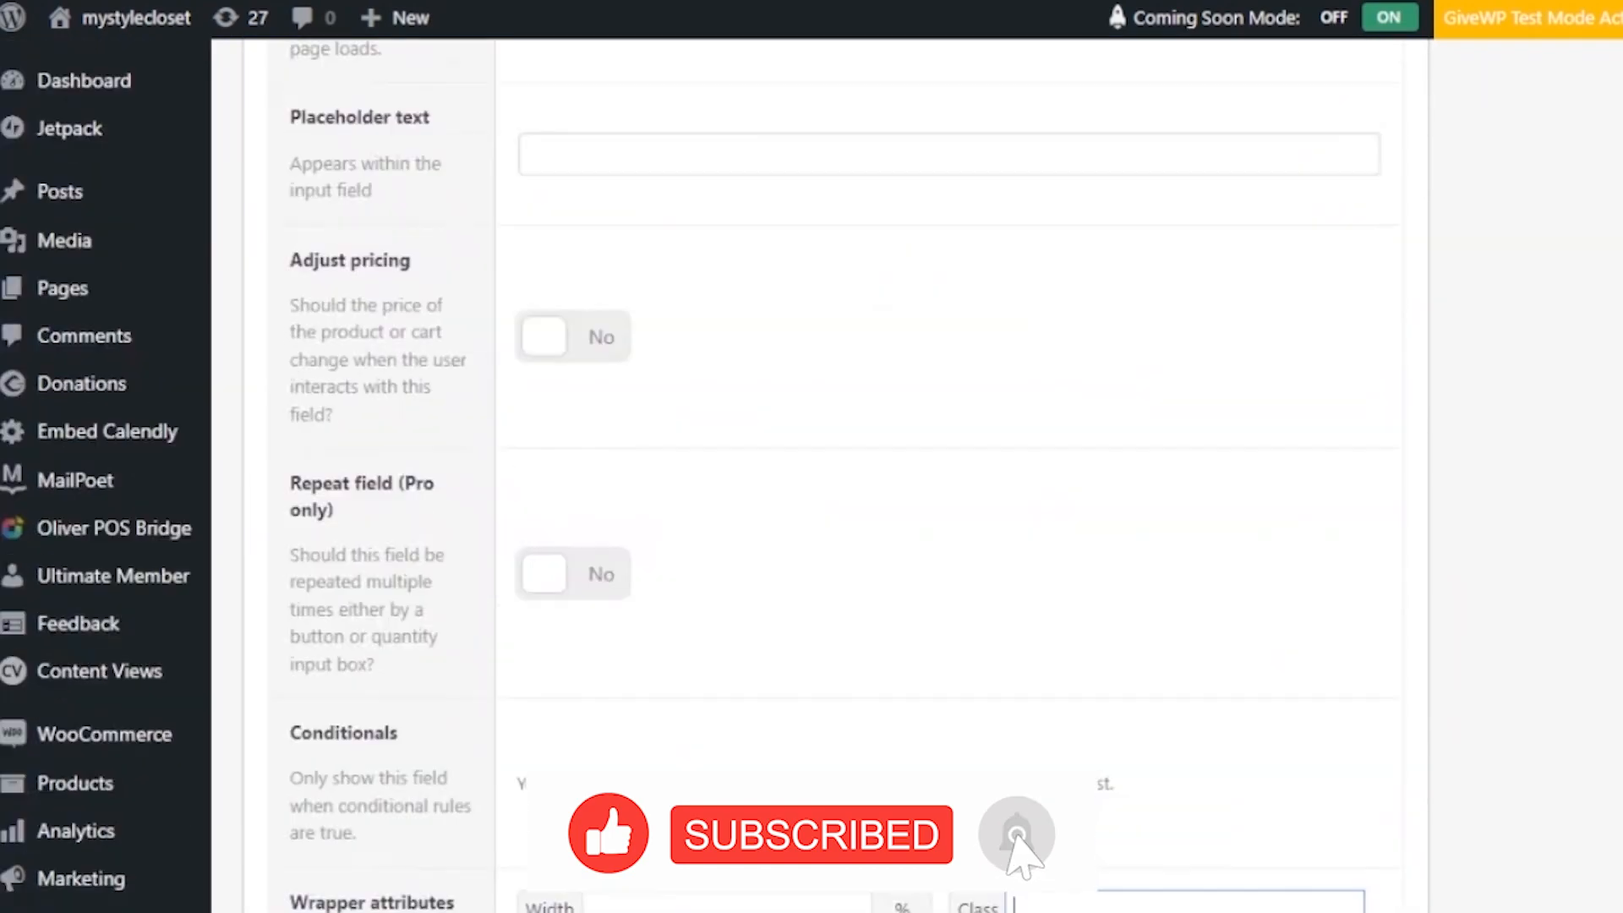
{"action": "scroll", "coordinate": [836, 473], "scroll_direction": "down", "scroll_amount": 2}
{"action": "scroll", "coordinate": [835, 474], "scroll_direction": "up", "scroll_amount": 5}
{"action": "scroll", "coordinate": [835, 474], "scroll_direction": "down", "scroll_amount": 14}
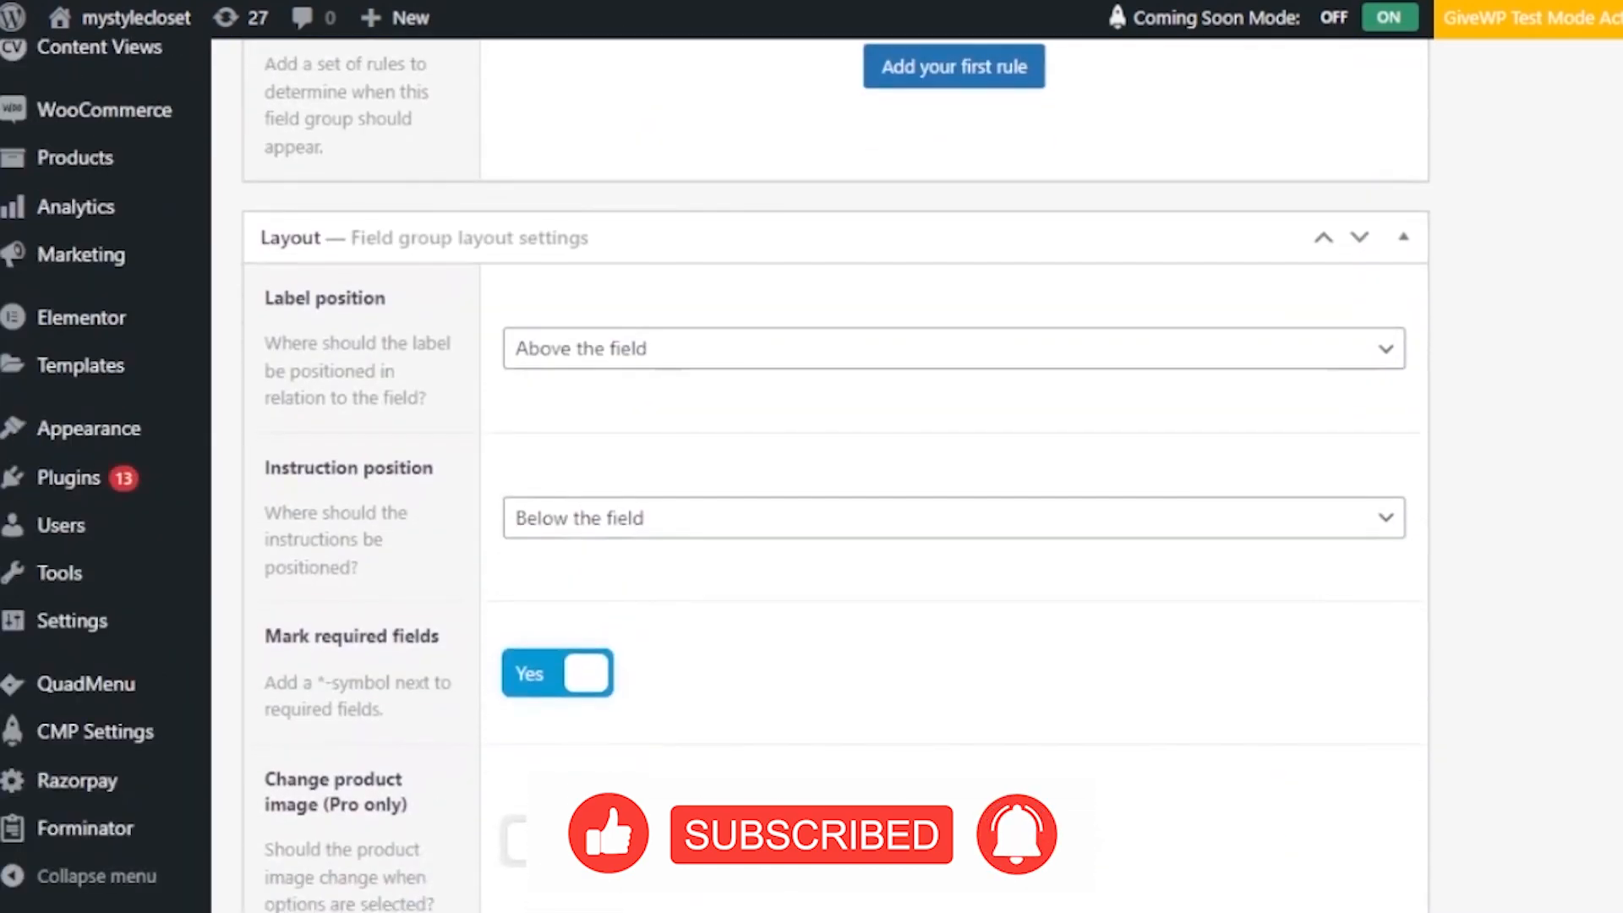
{"action": "scroll", "coordinate": [835, 474], "scroll_direction": "down", "scroll_amount": 1}
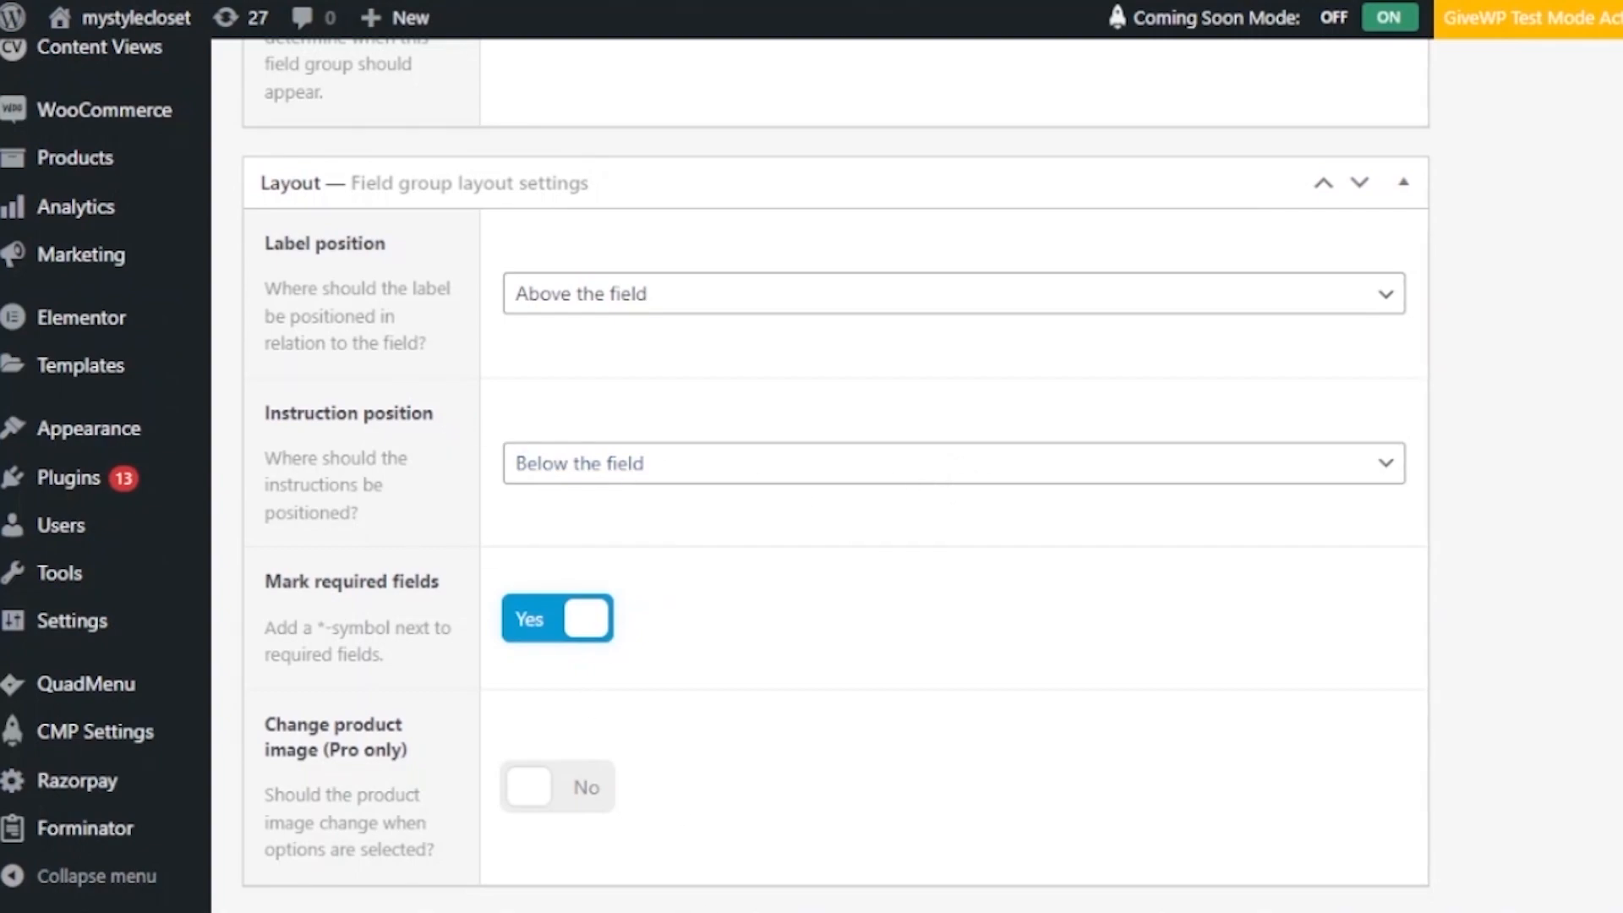
- Go to the Plugins > Add New page
{"action": "mouse_move", "coordinate": [85, 476]}
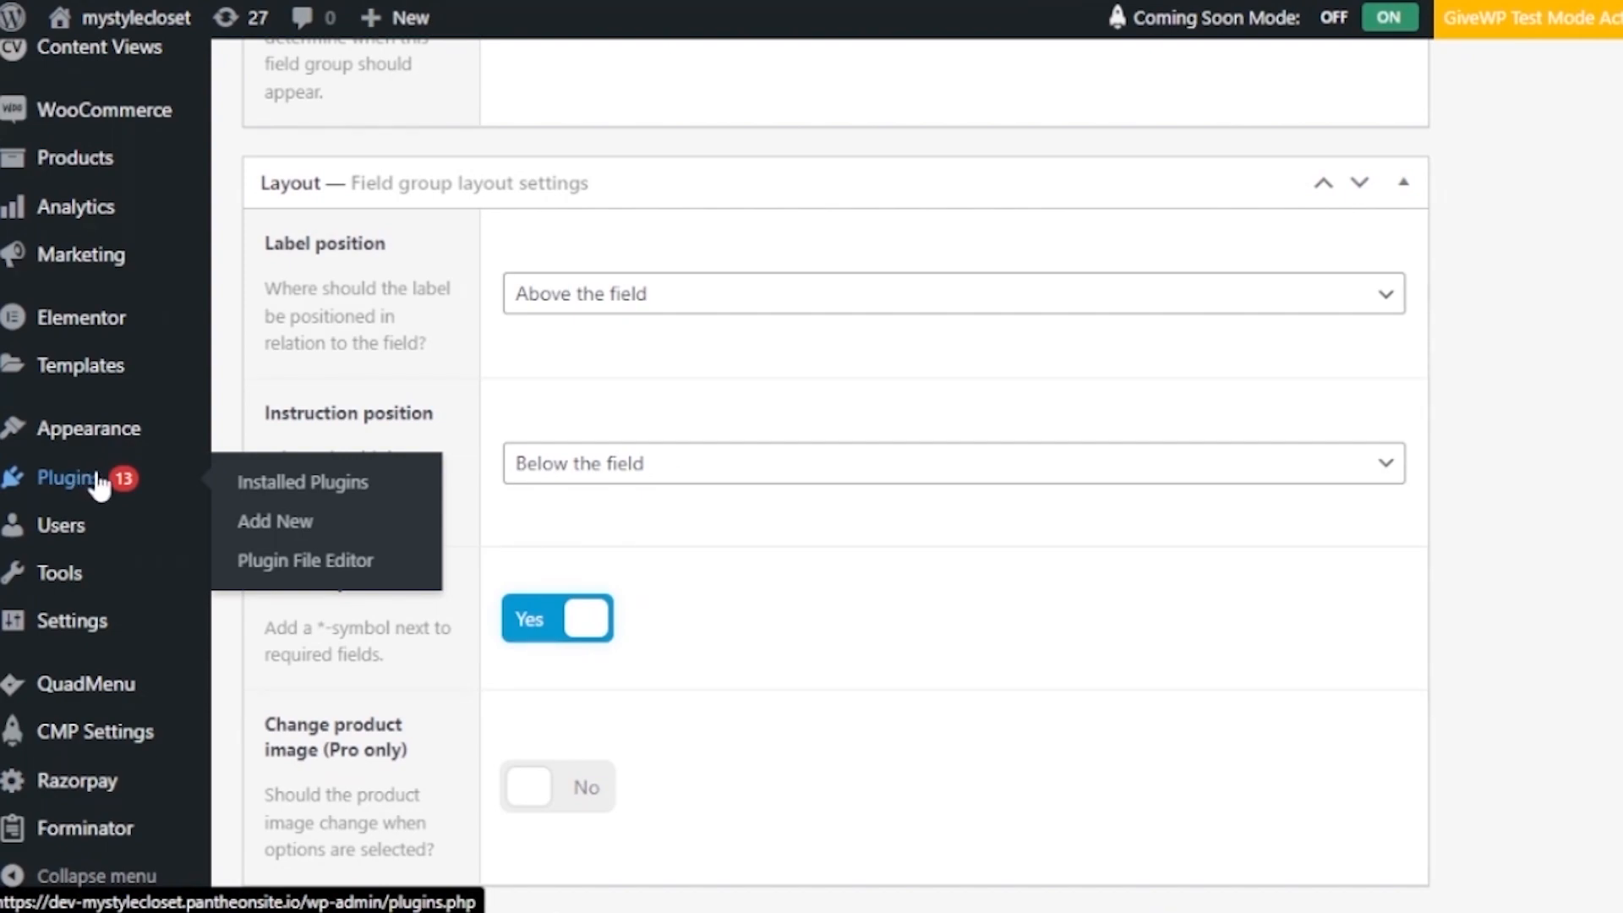
{"action": "left_click", "coordinate": [284, 531]}
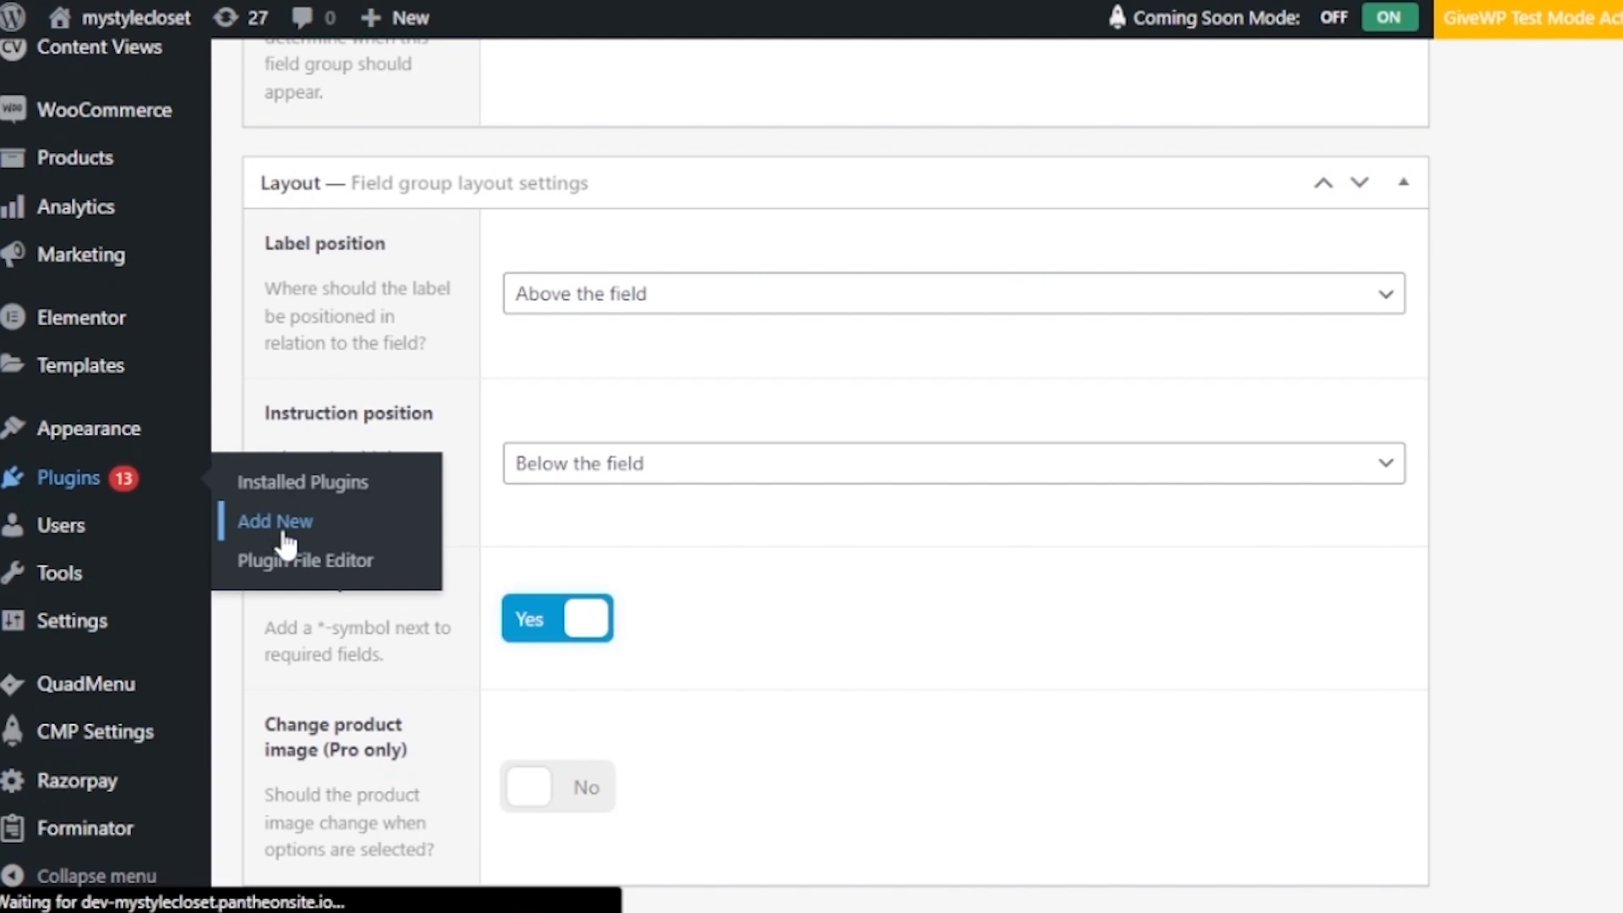
{"action": "scroll", "coordinate": [917, 474], "scroll_direction": "down", "scroll_amount": 5}
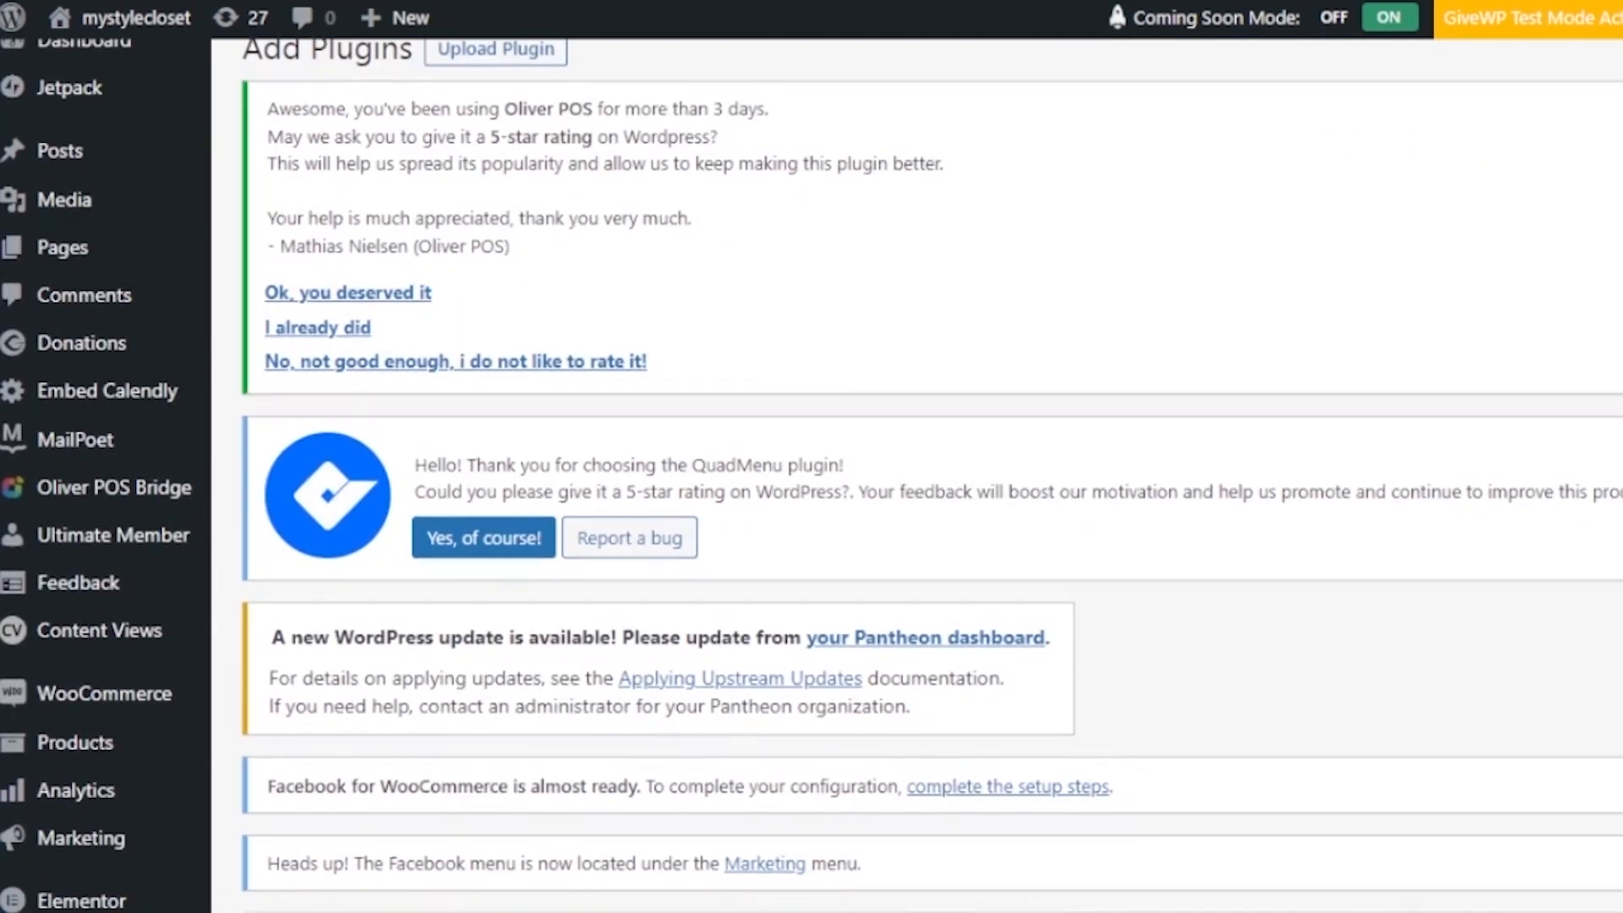
{"action": "scroll", "coordinate": [930, 474], "scroll_direction": "down", "scroll_amount": 6}
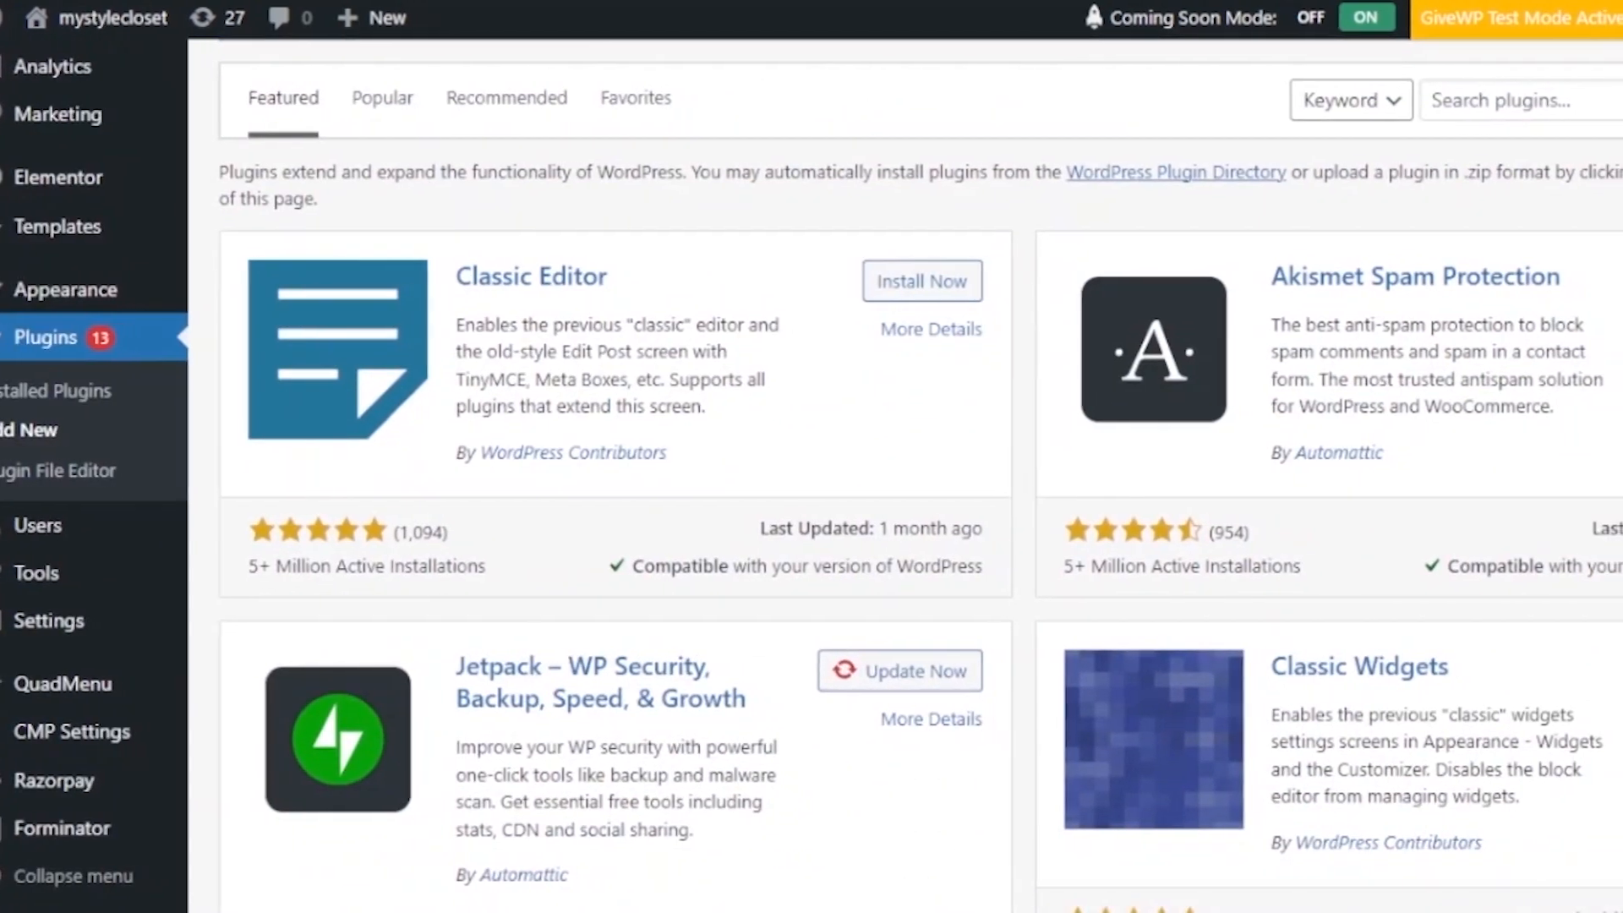
{"action": "scroll", "coordinate": [930, 474], "scroll_direction": "up", "scroll_amount": 1}
- Search the plugin directory for 'bulk order form'
{"action": "left_click", "coordinate": [1450, 156]}
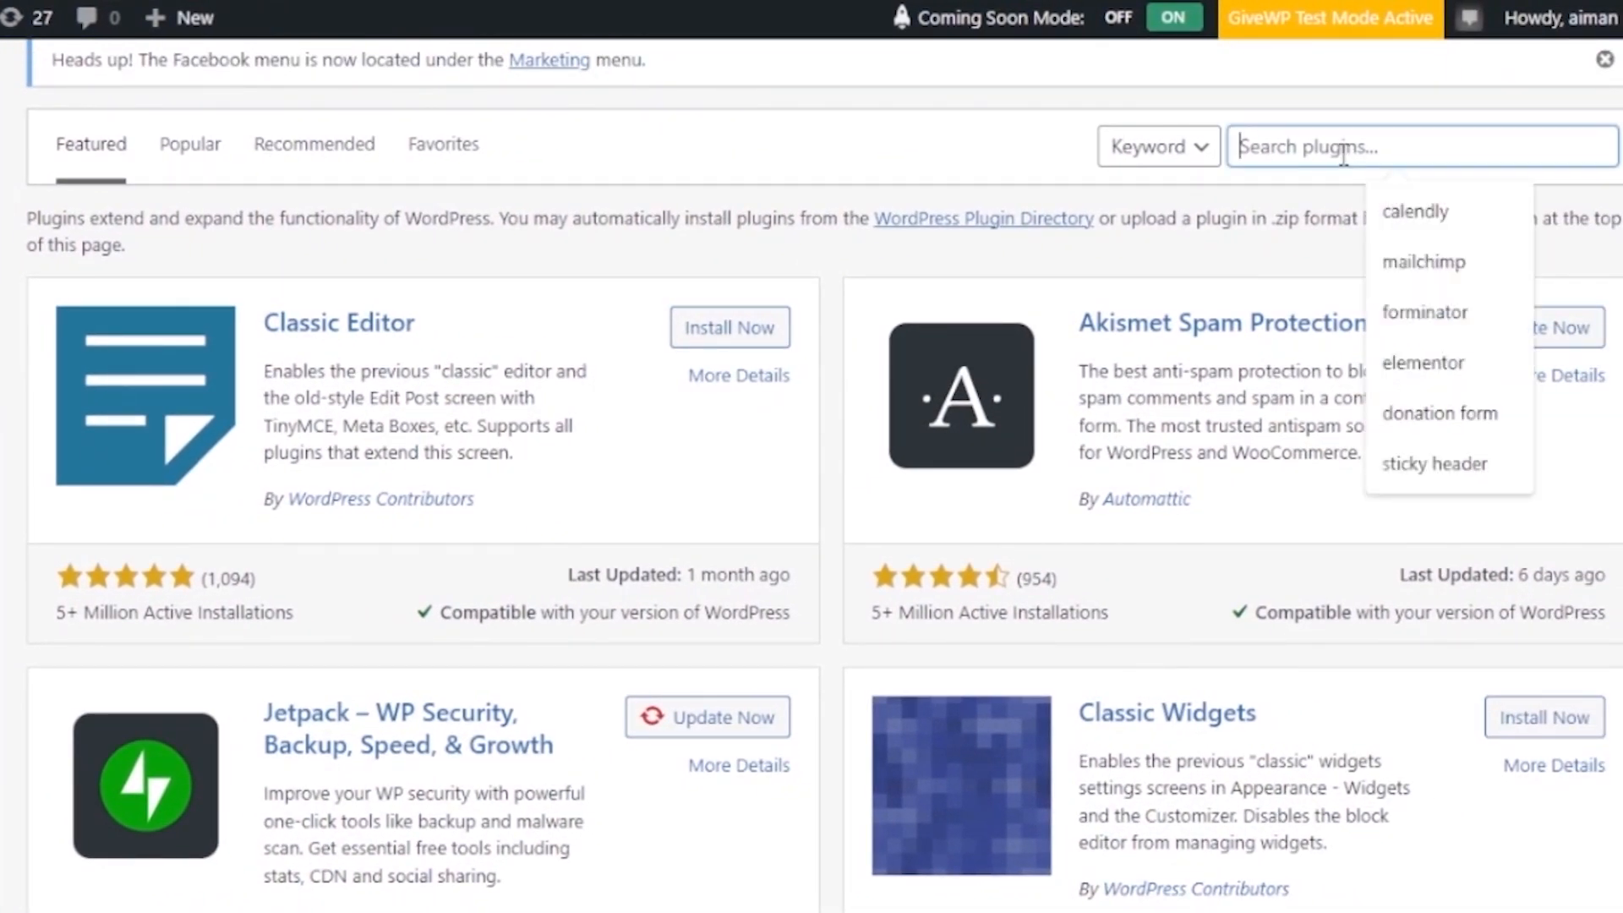
{"action": "type", "text": "bulk"}
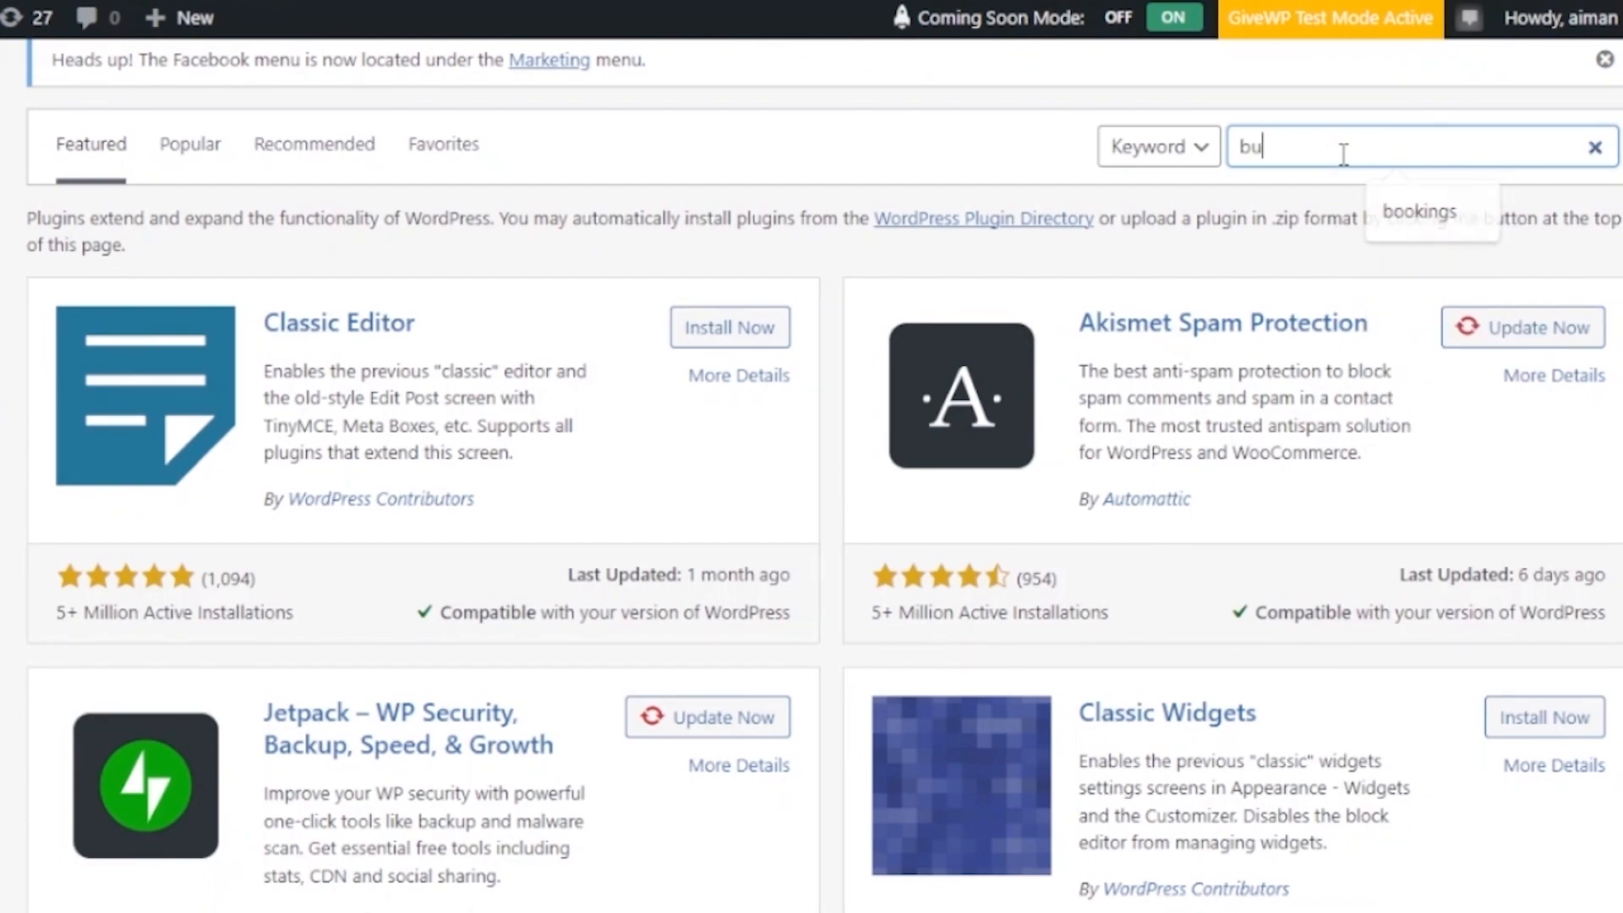
{"action": "type", "text": "order form"}
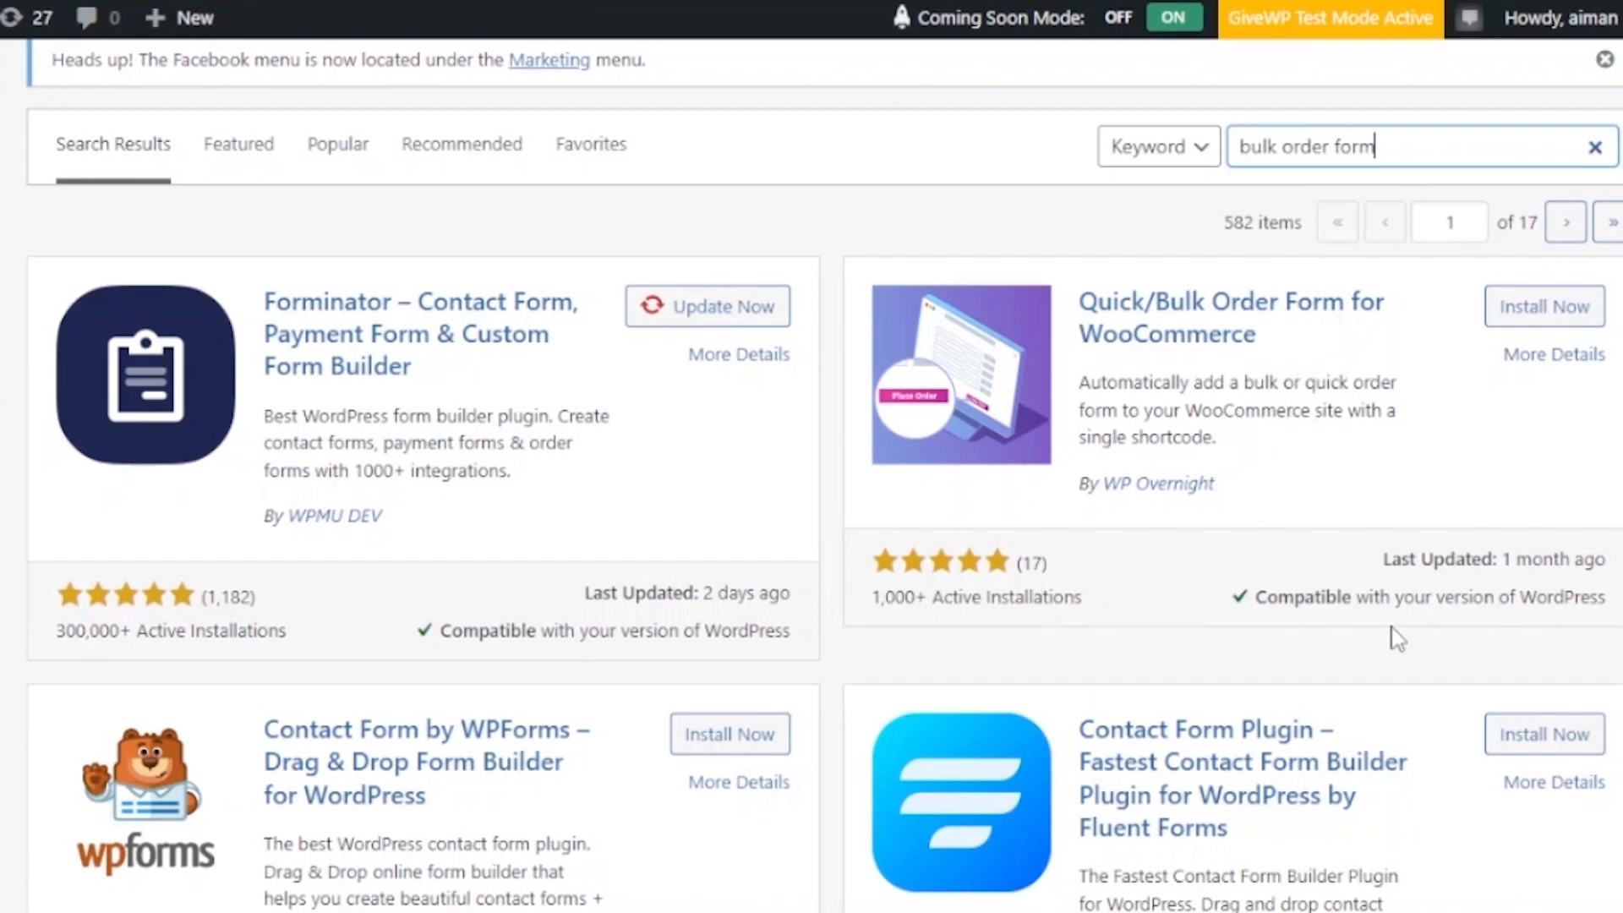
- Install Quick/Bulk Order Form for WooCommerce from the search results, then hit Activate
{"action": "left_click", "coordinate": [1543, 313]}
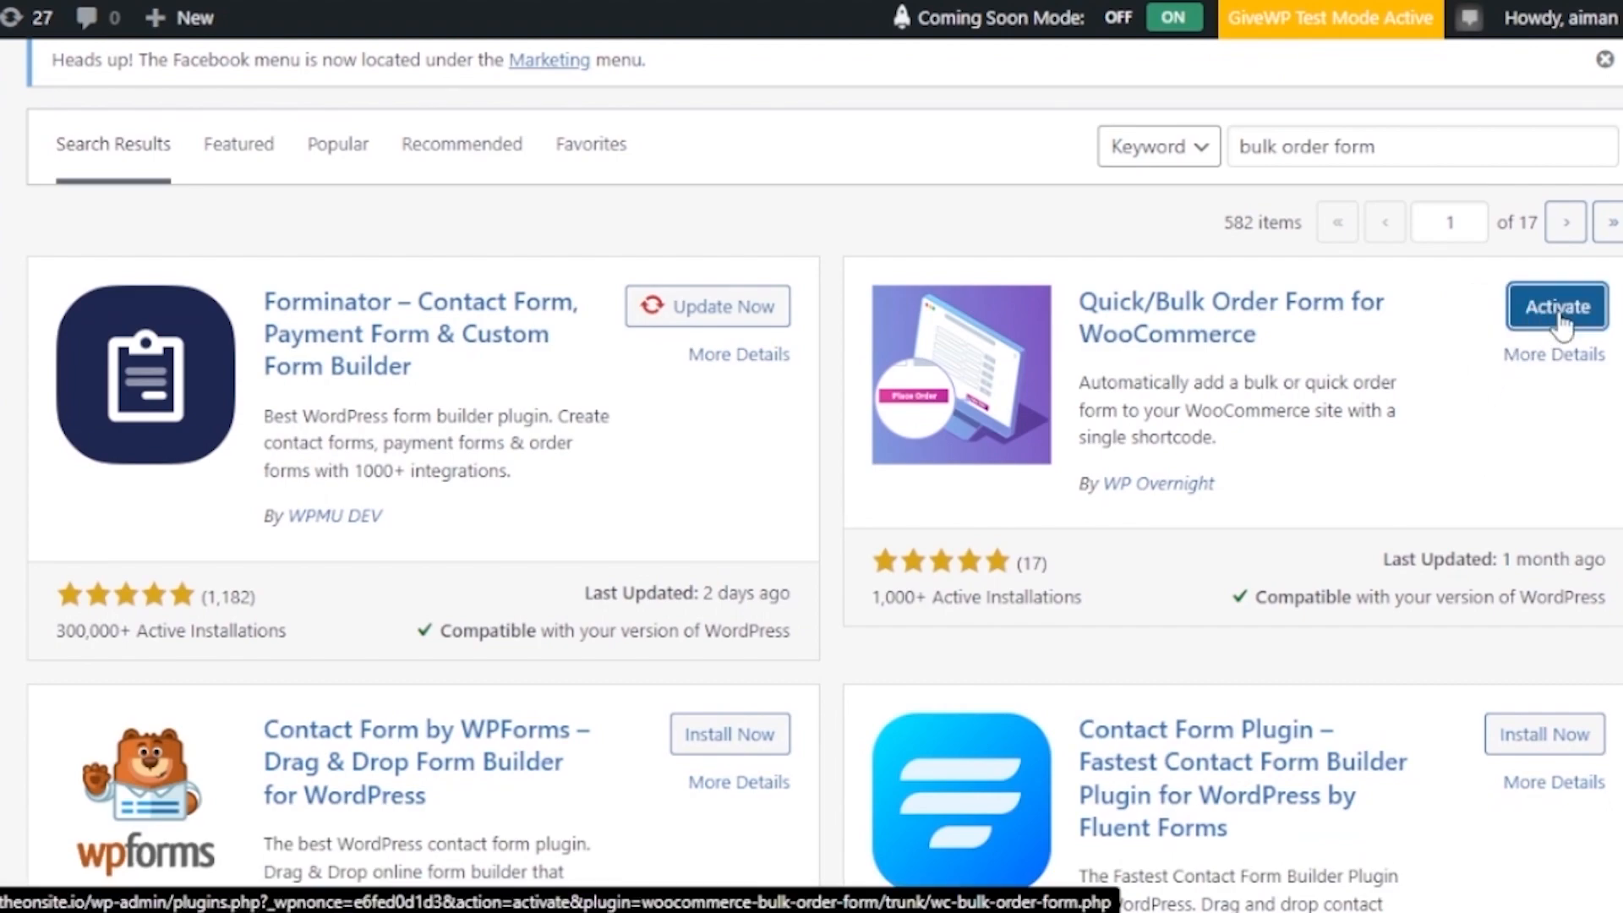
{"action": "left_click", "coordinate": [1563, 318]}
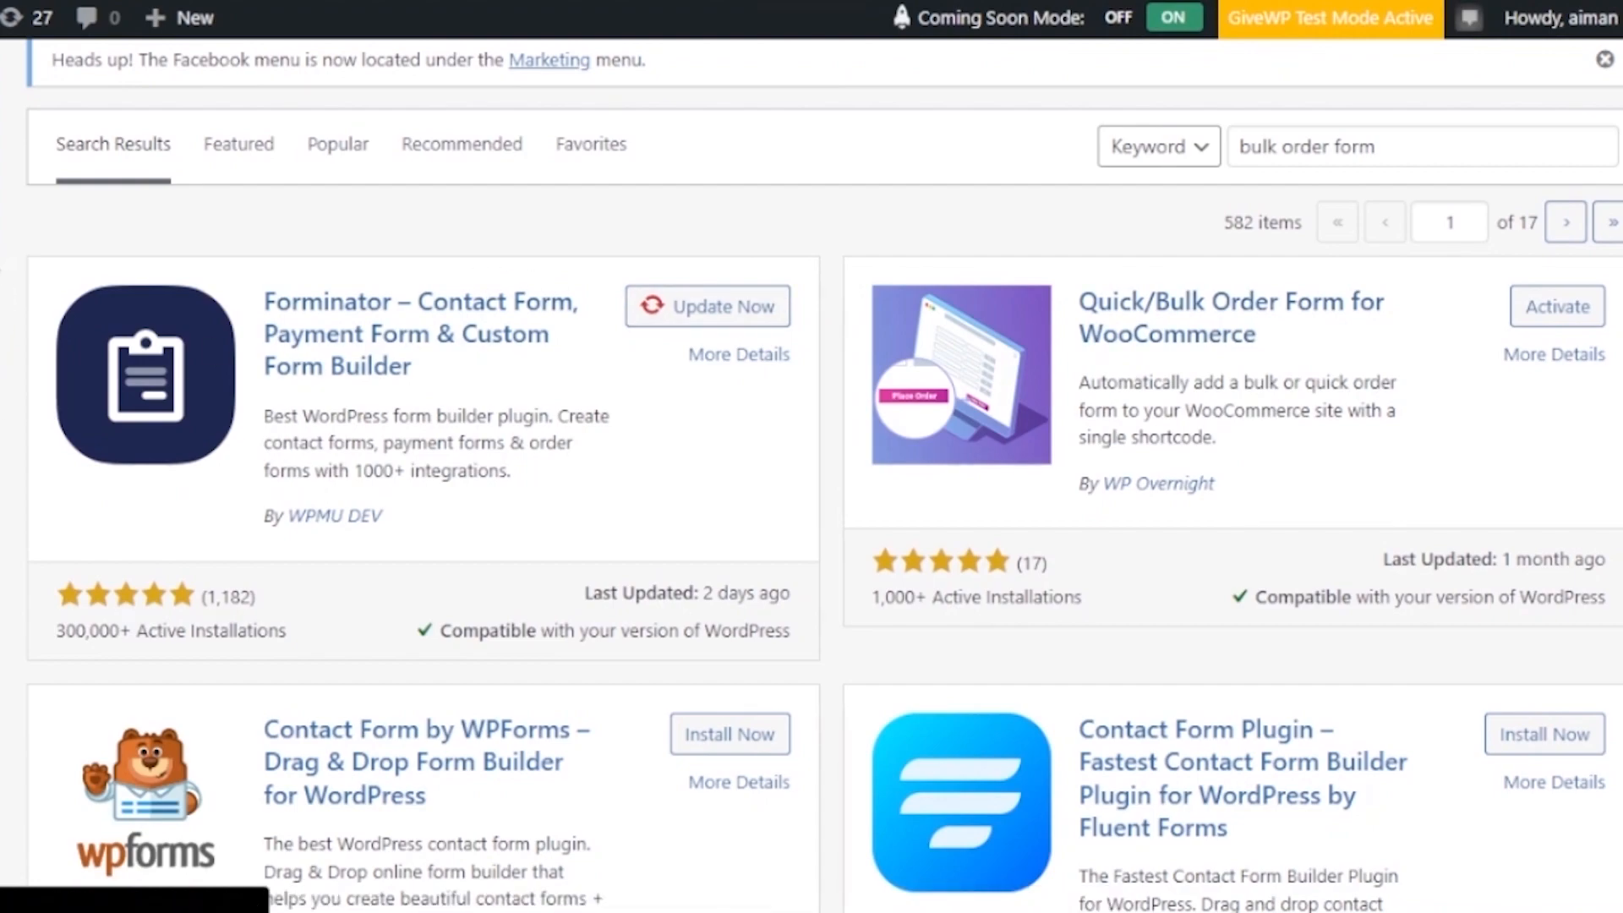
{"action": "mouse_move", "coordinate": [3, 230]}
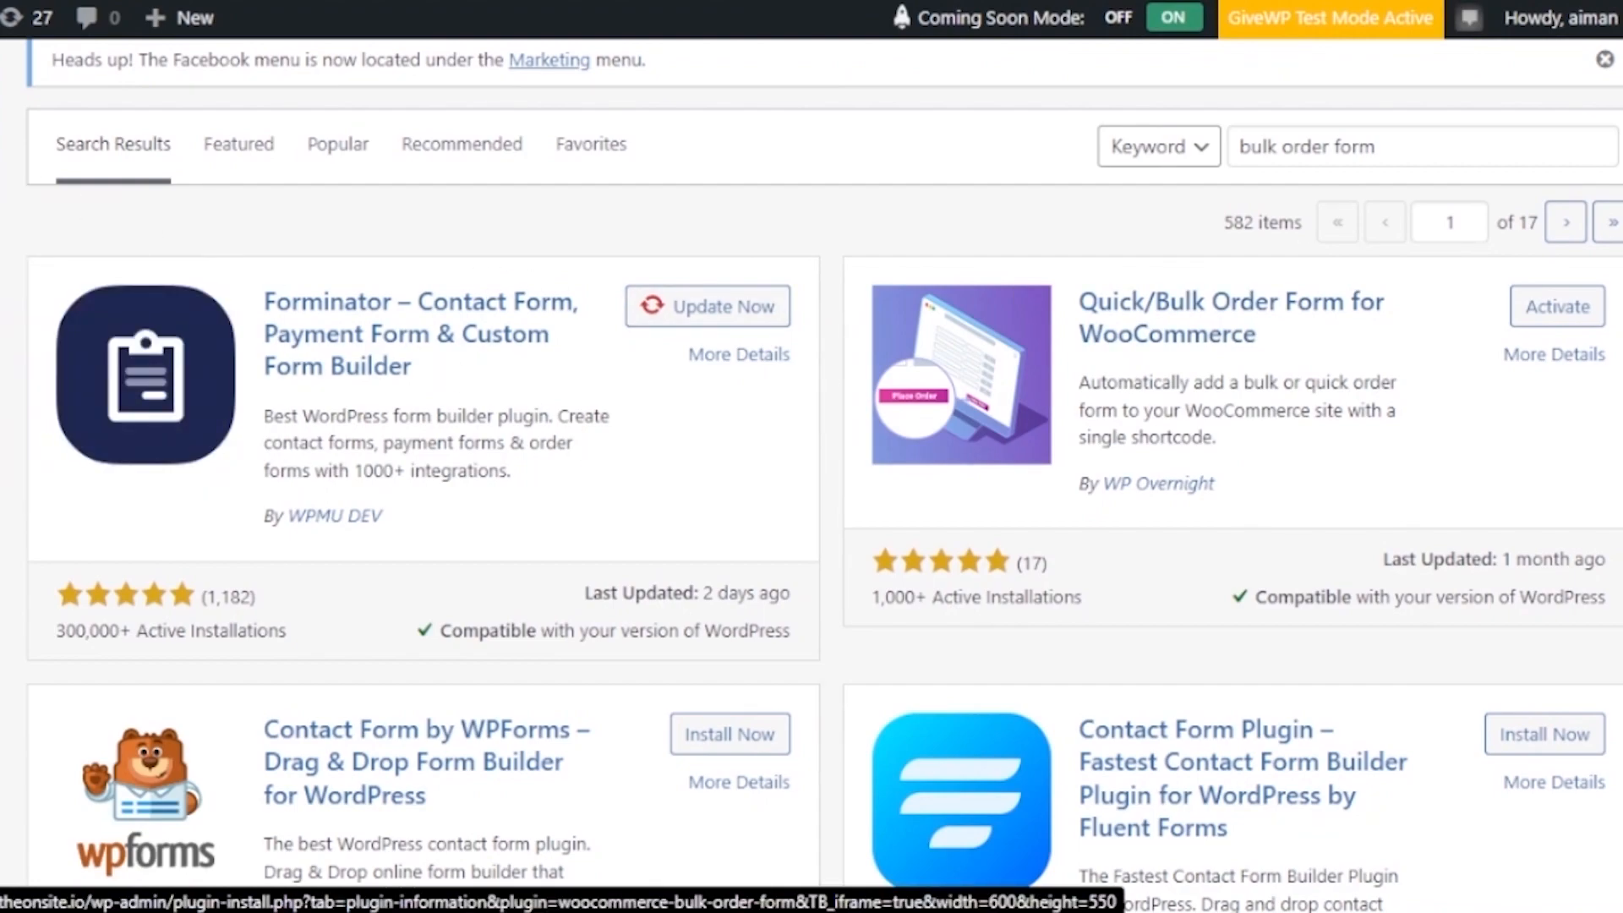
{"action": "scroll", "coordinate": [1226, 321], "scroll_direction": "down", "scroll_amount": 10}
{"action": "scroll", "coordinate": [1225, 321], "scroll_direction": "up", "scroll_amount": 18}
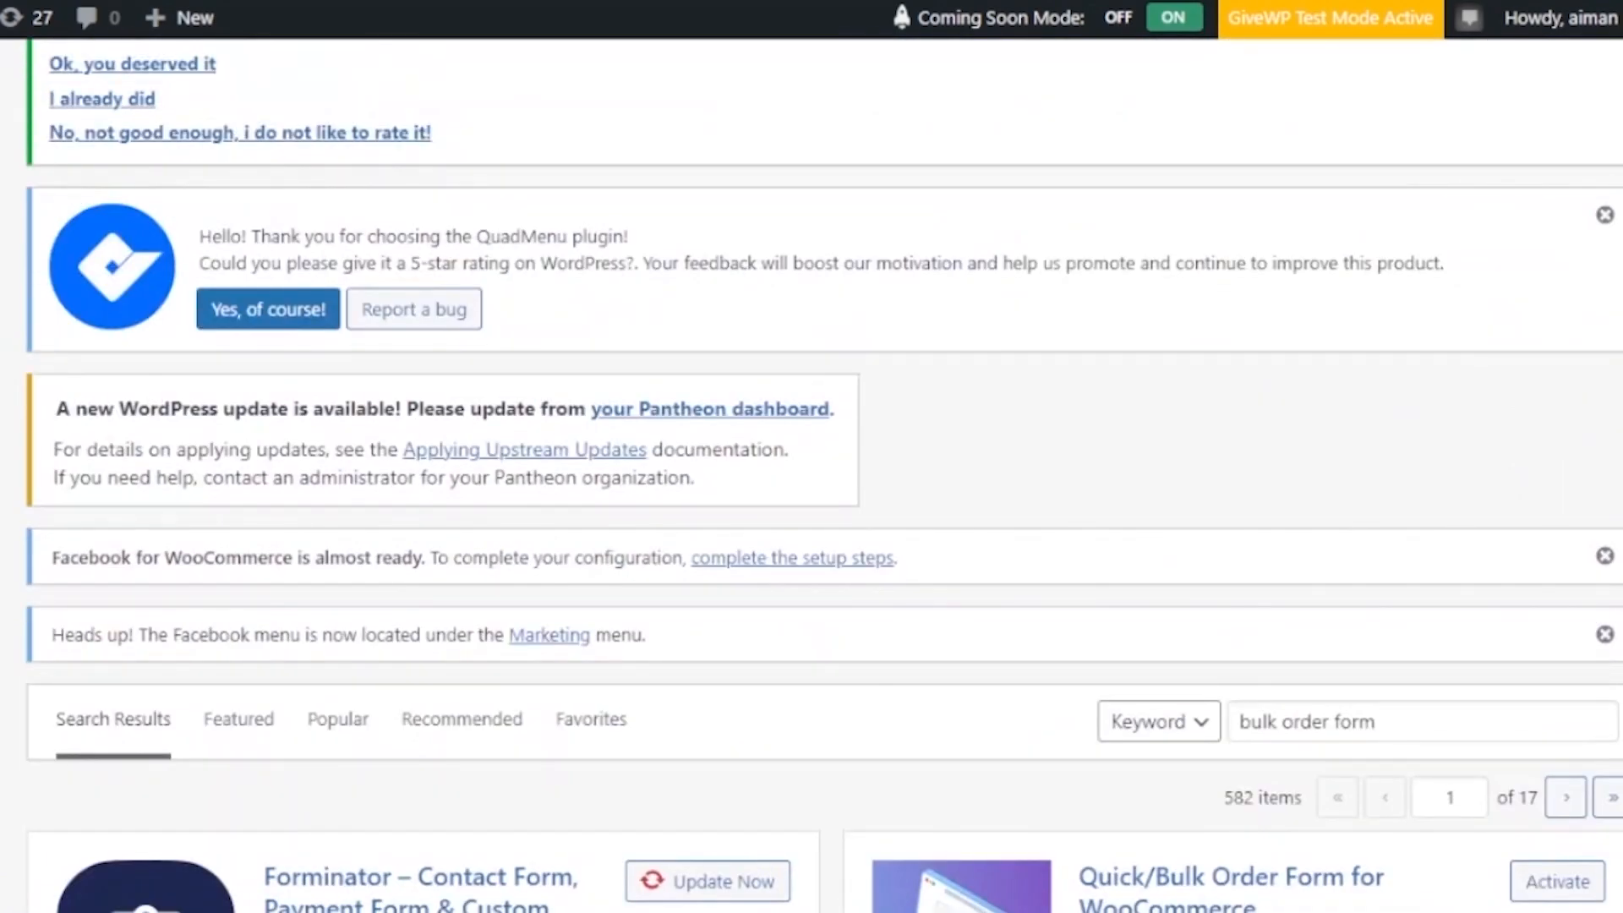
{"action": "scroll", "coordinate": [824, 473], "scroll_direction": "down", "scroll_amount": 8}
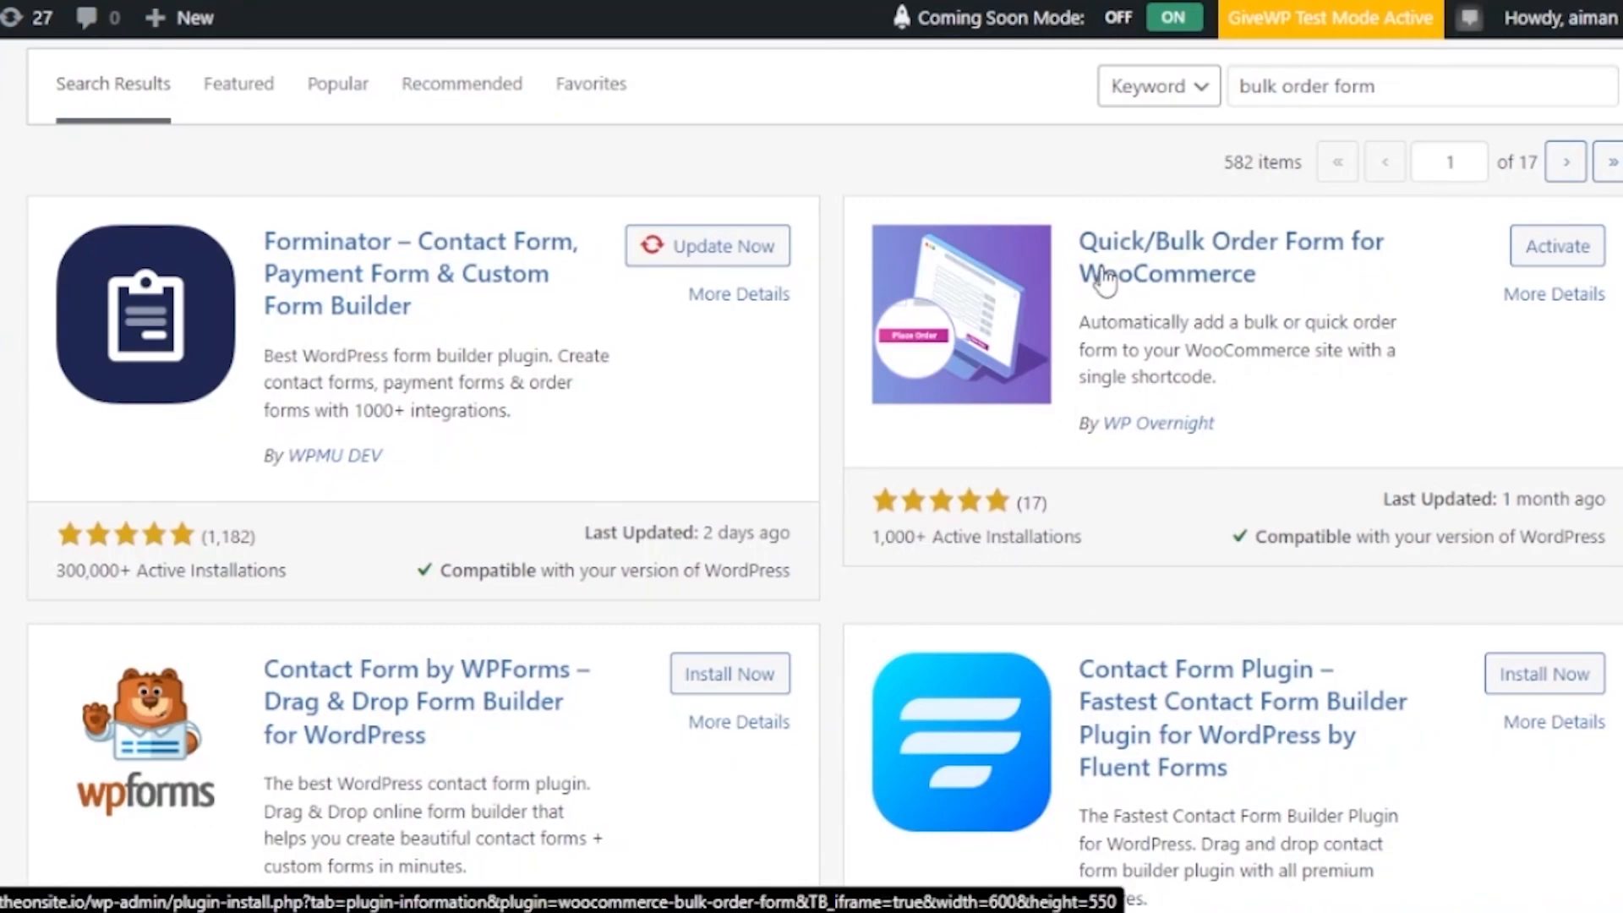
{"action": "scroll", "coordinate": [1530, 607], "scroll_direction": "down", "scroll_amount": 1}
{"action": "scroll", "coordinate": [824, 473], "scroll_direction": "down", "scroll_amount": 1}
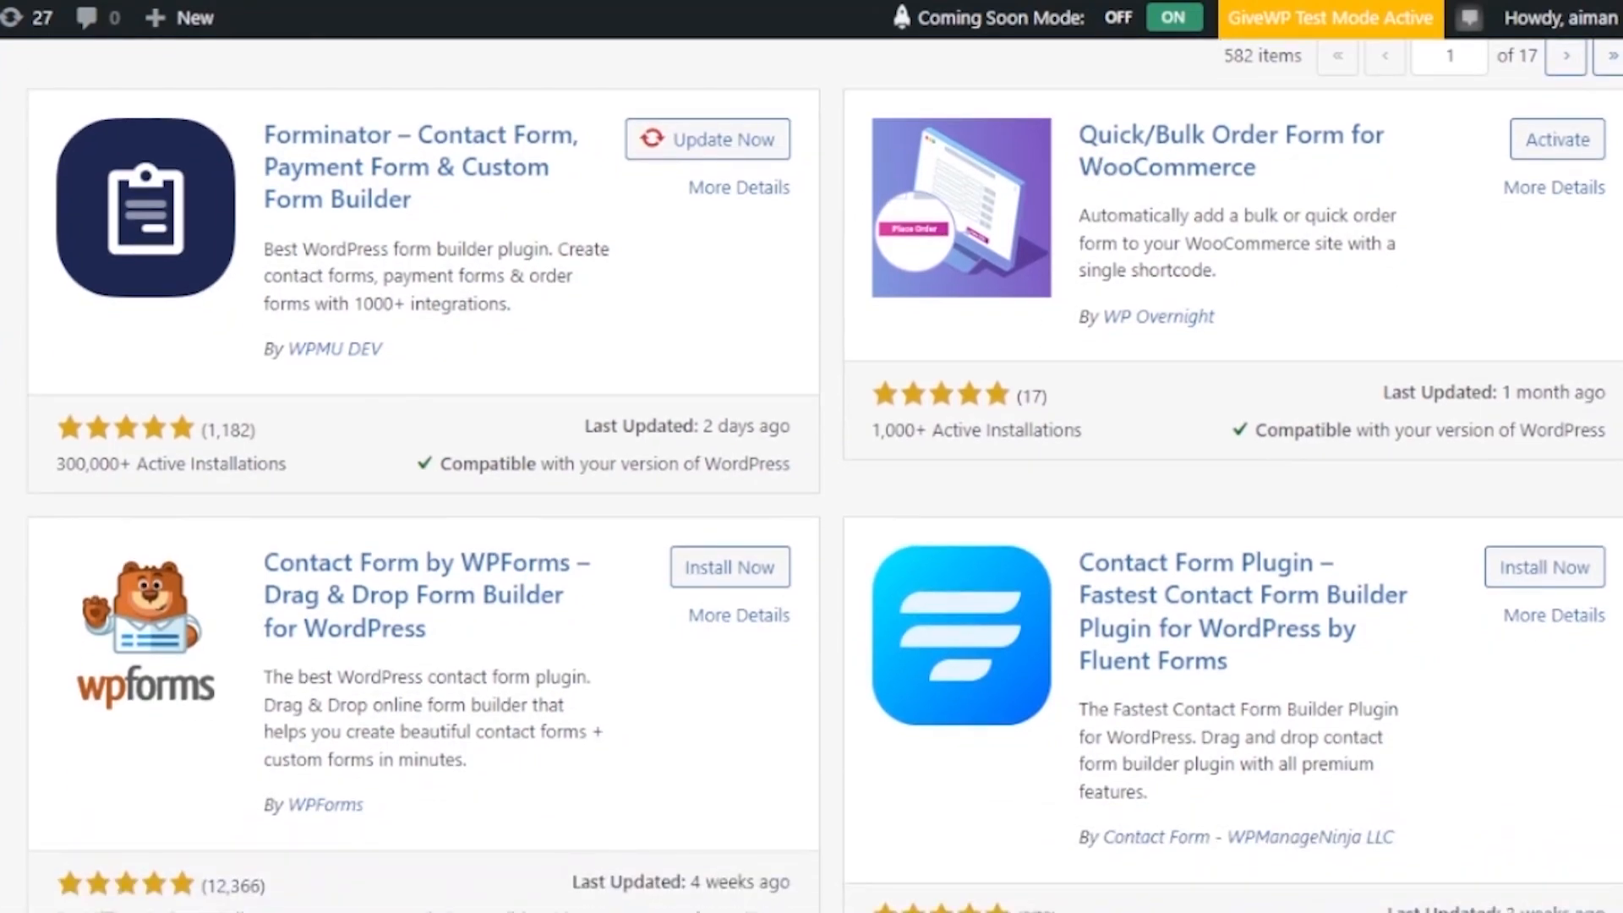
{"action": "scroll", "coordinate": [824, 474], "scroll_direction": "up", "scroll_amount": 1}
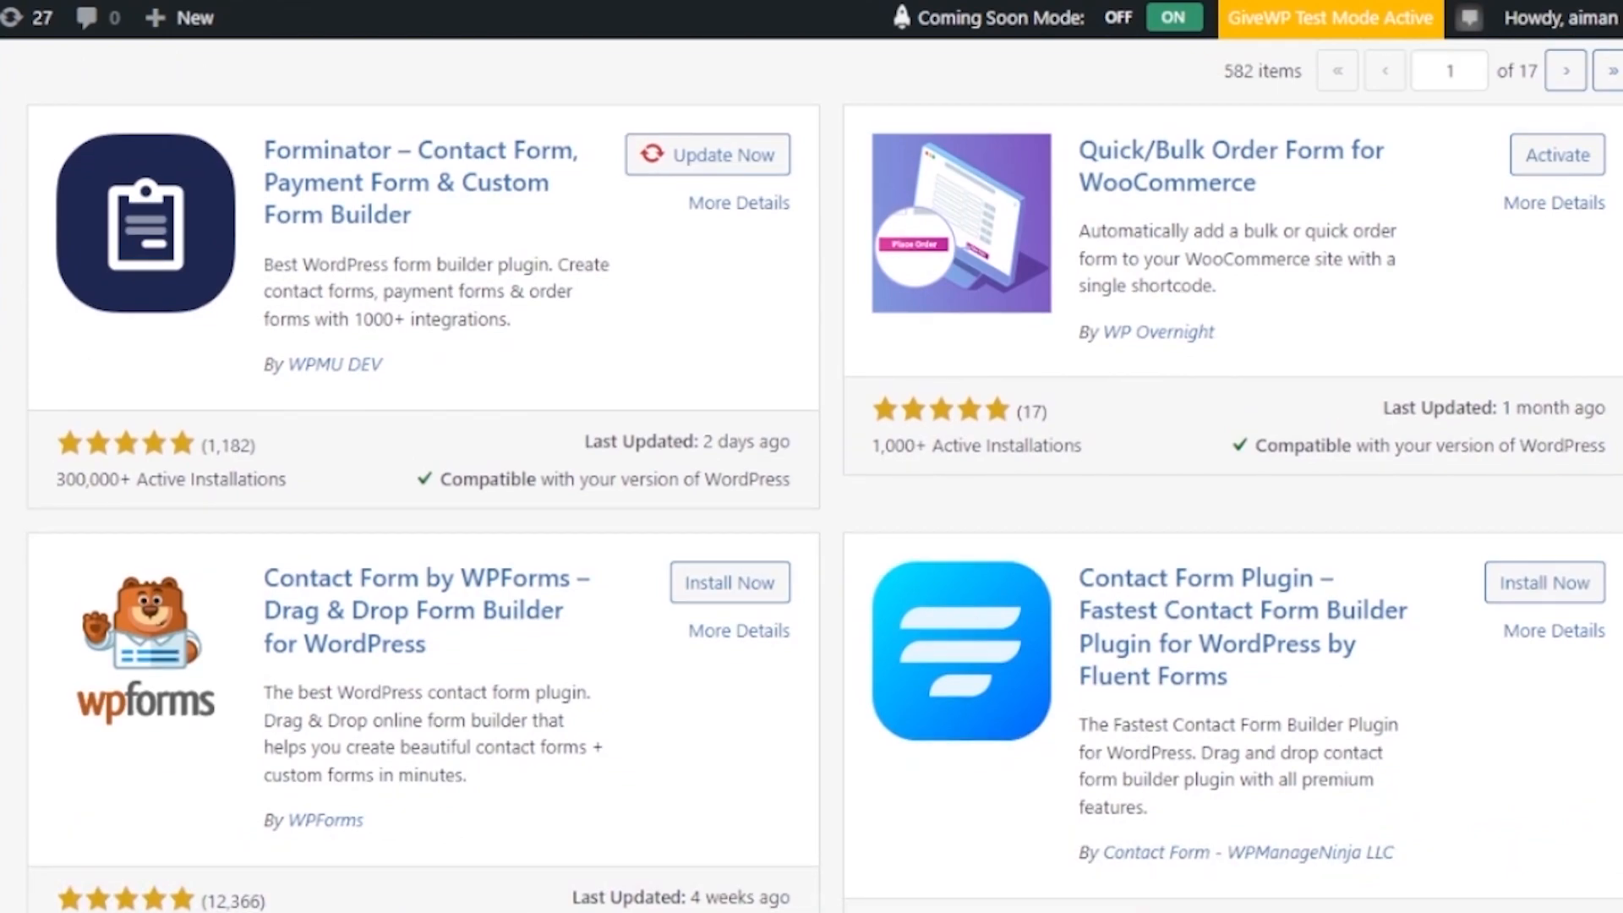